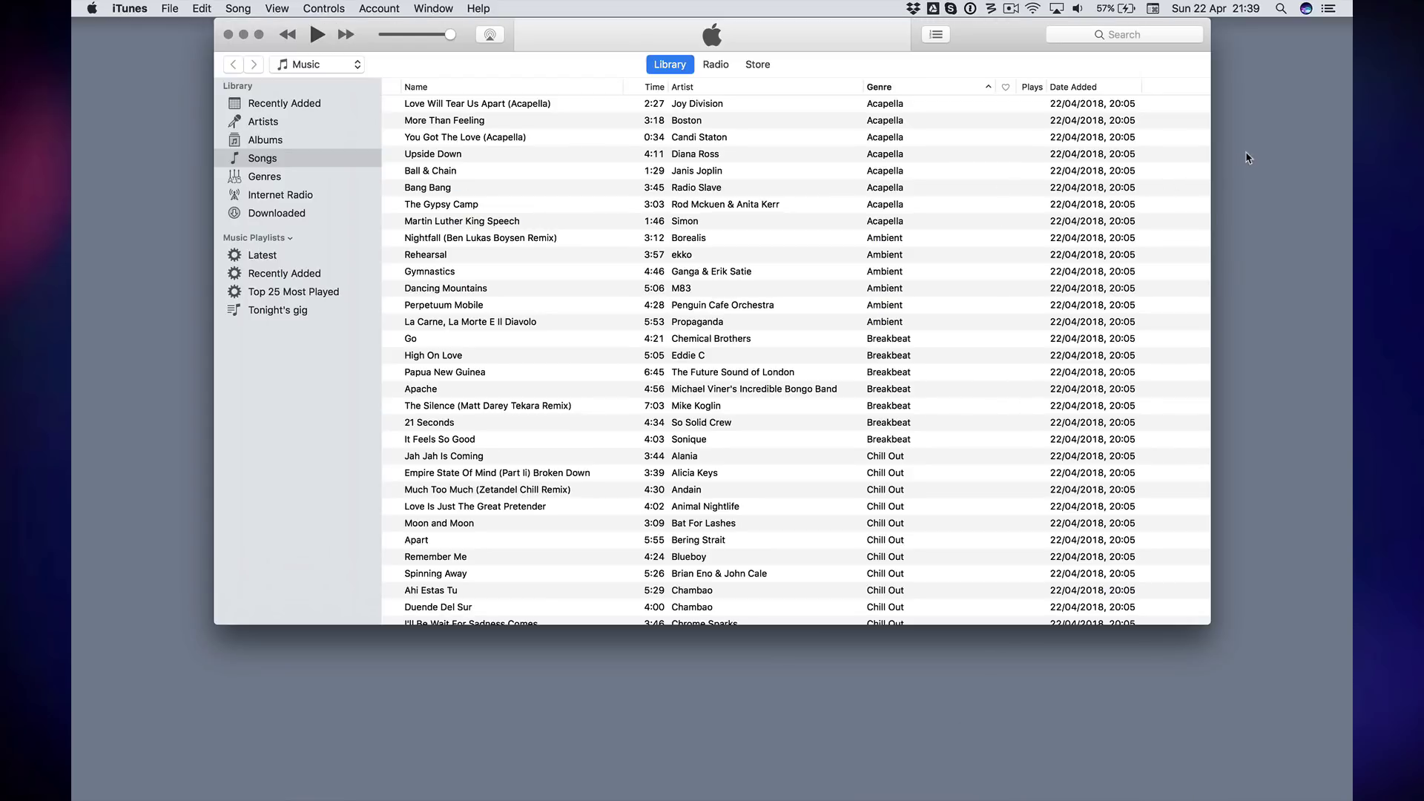
Create a new folder on the desktop and place it in the empty area beside the iTunes window
right_click(1248, 153)
click(1211, 161)
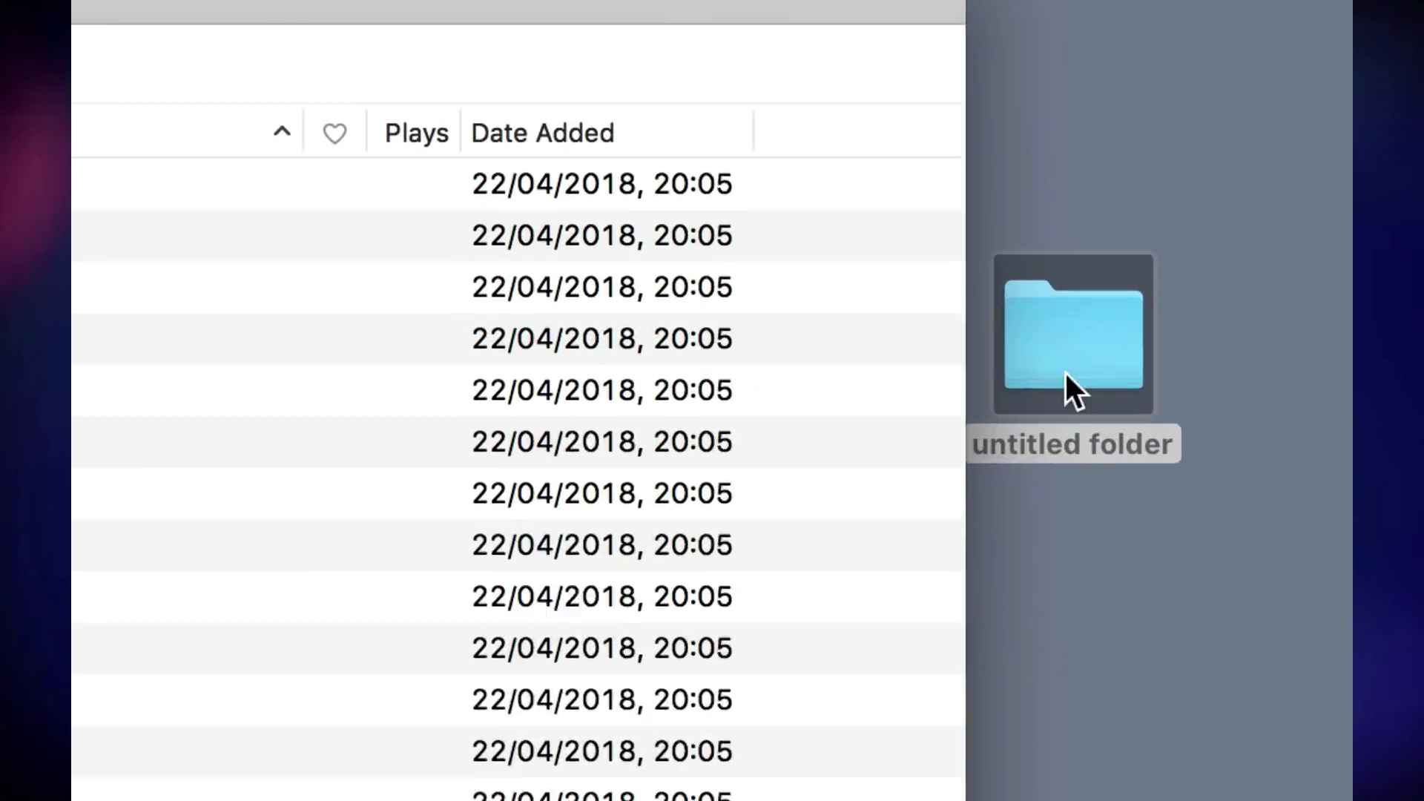
drag(1244, 153, 1290, 145)
drag(1192, 306, 1165, 312)
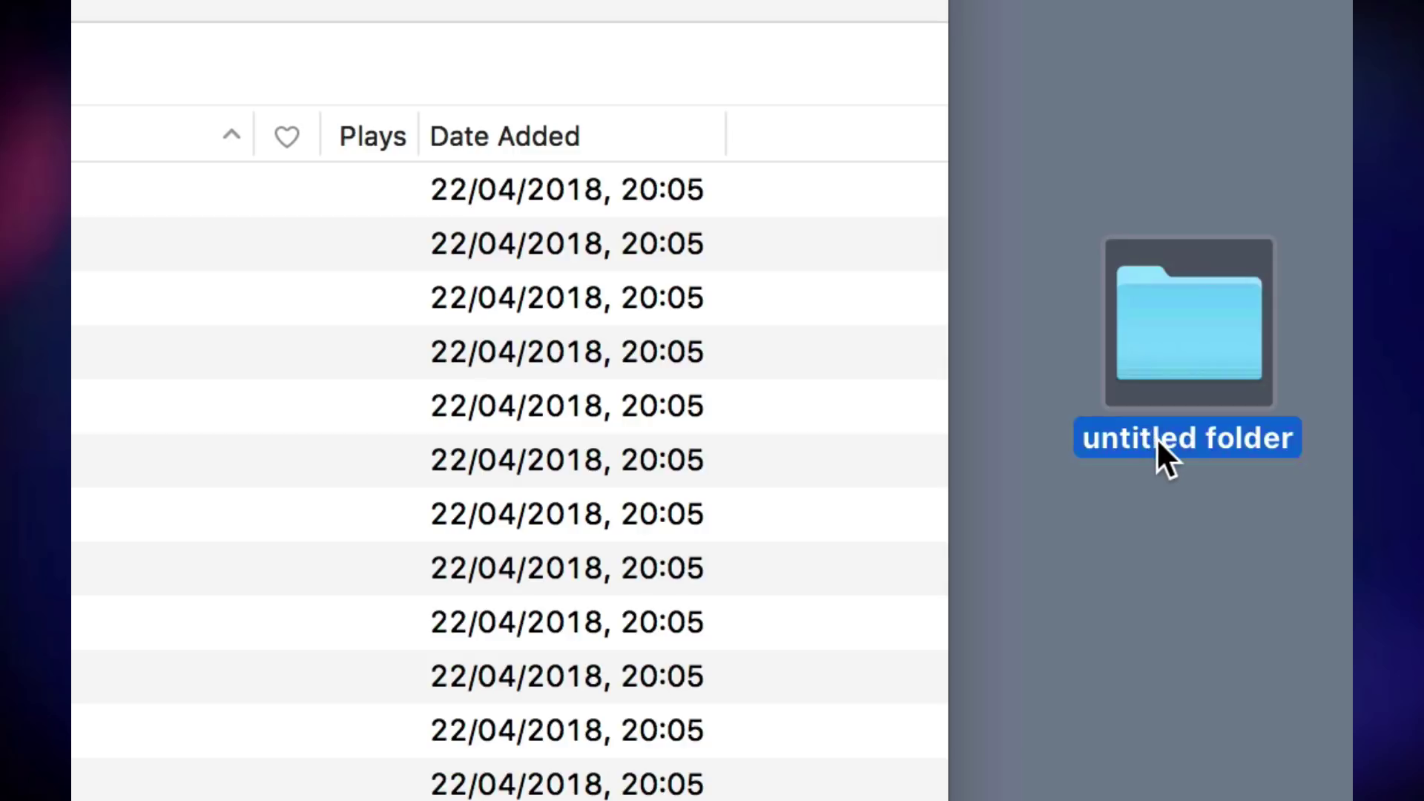
Rename the new desktop folder as My iTunes Music
click(1155, 437)
double_click(1159, 437)
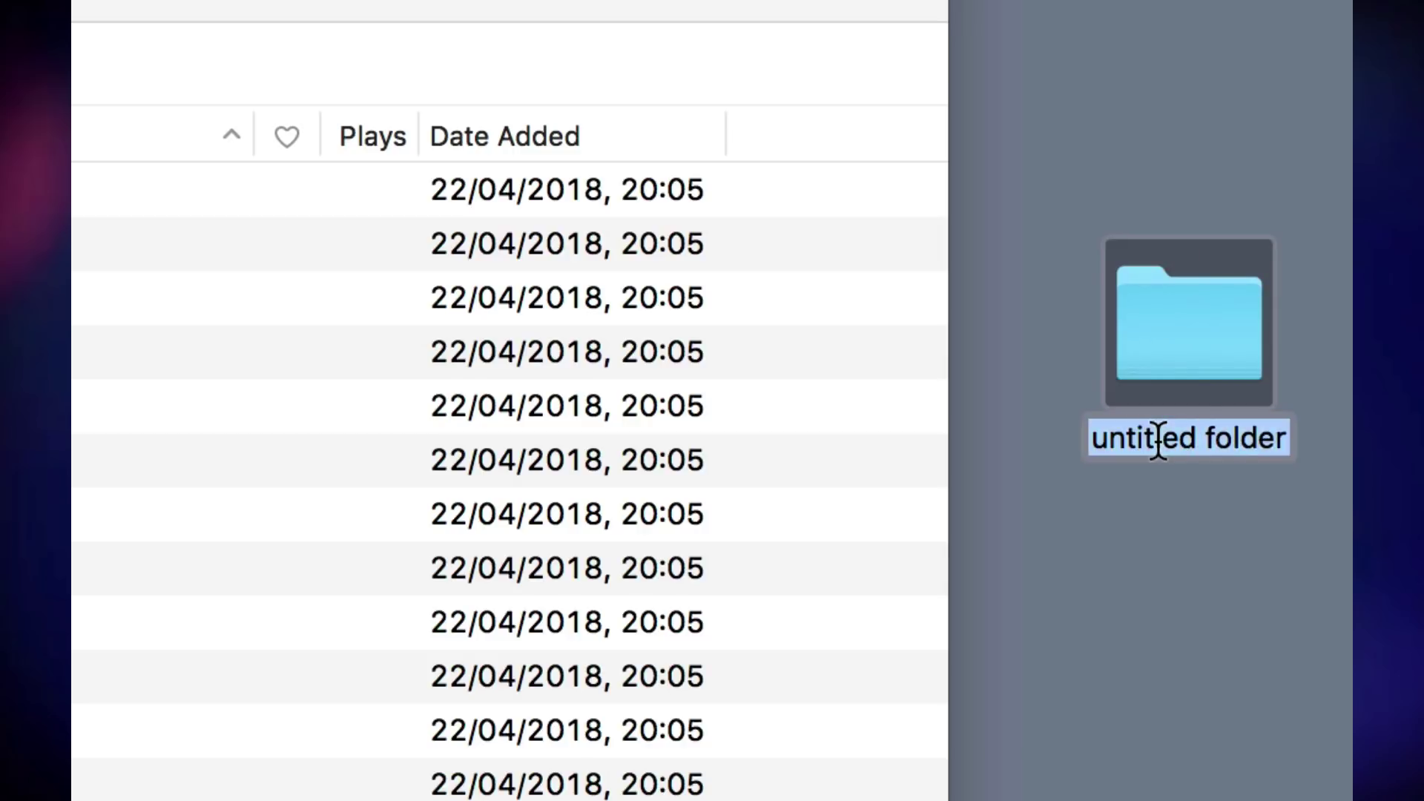
text(My iTumnes)
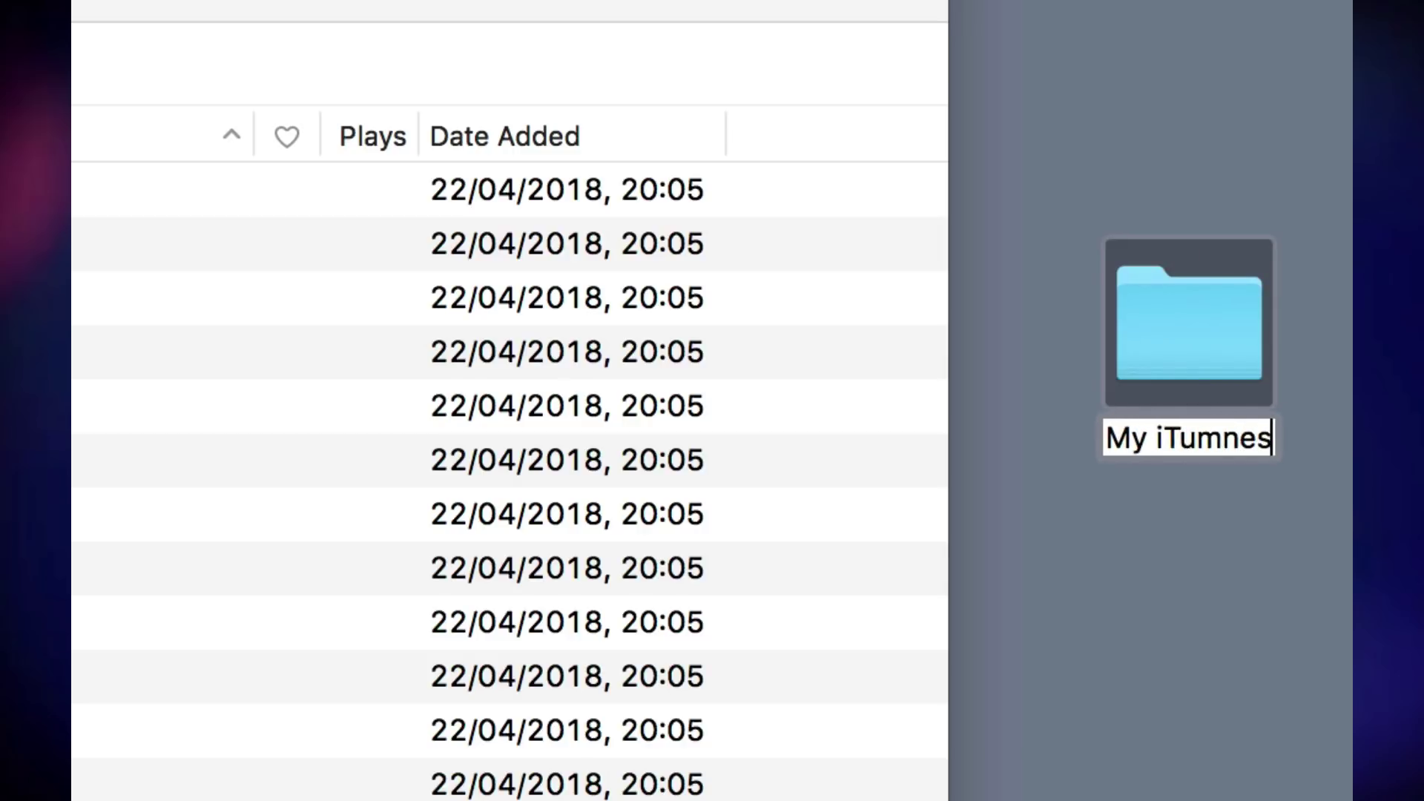
key(BackSpace)
key(BackSpace)
key(BackSpace)
key(BackSpace)
text(nes Music)
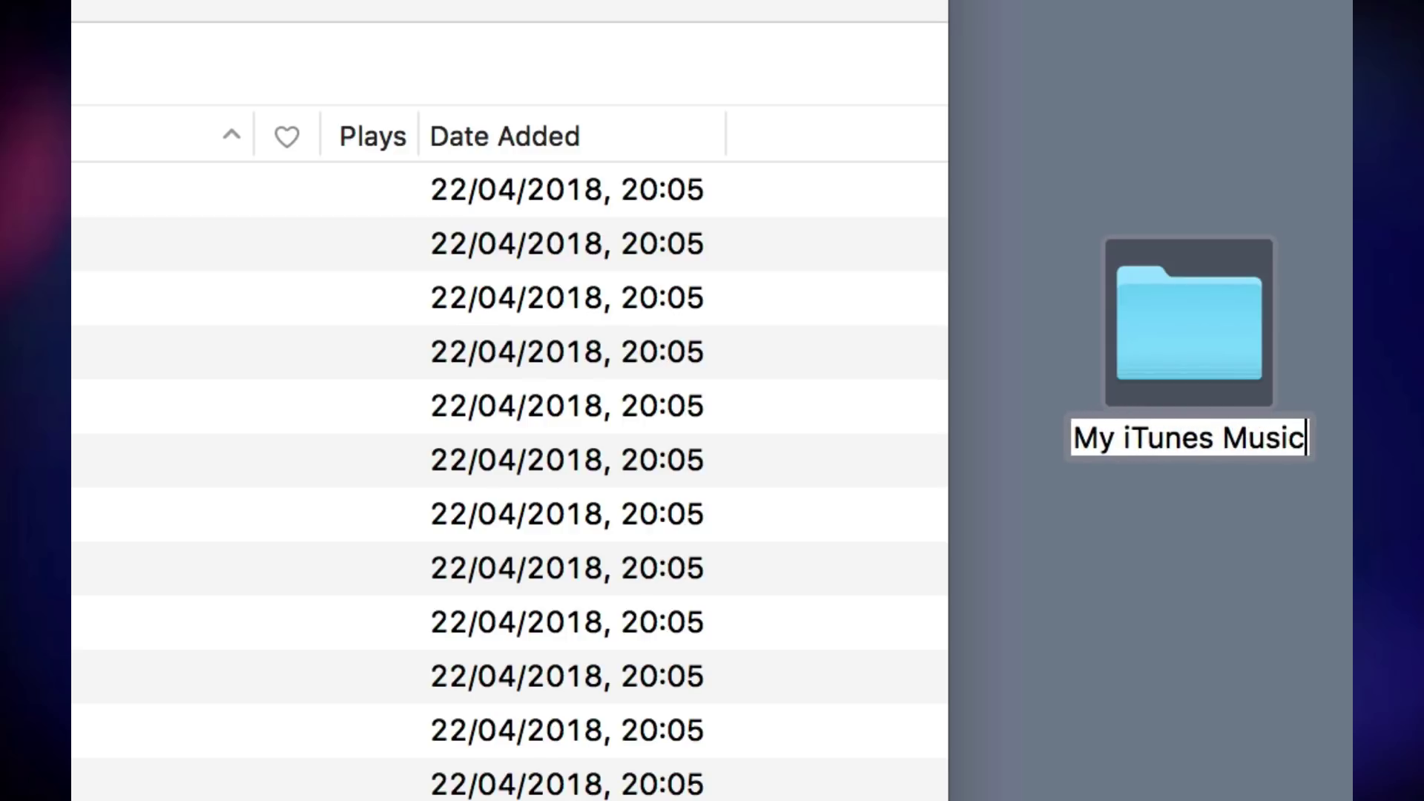
key(Return)
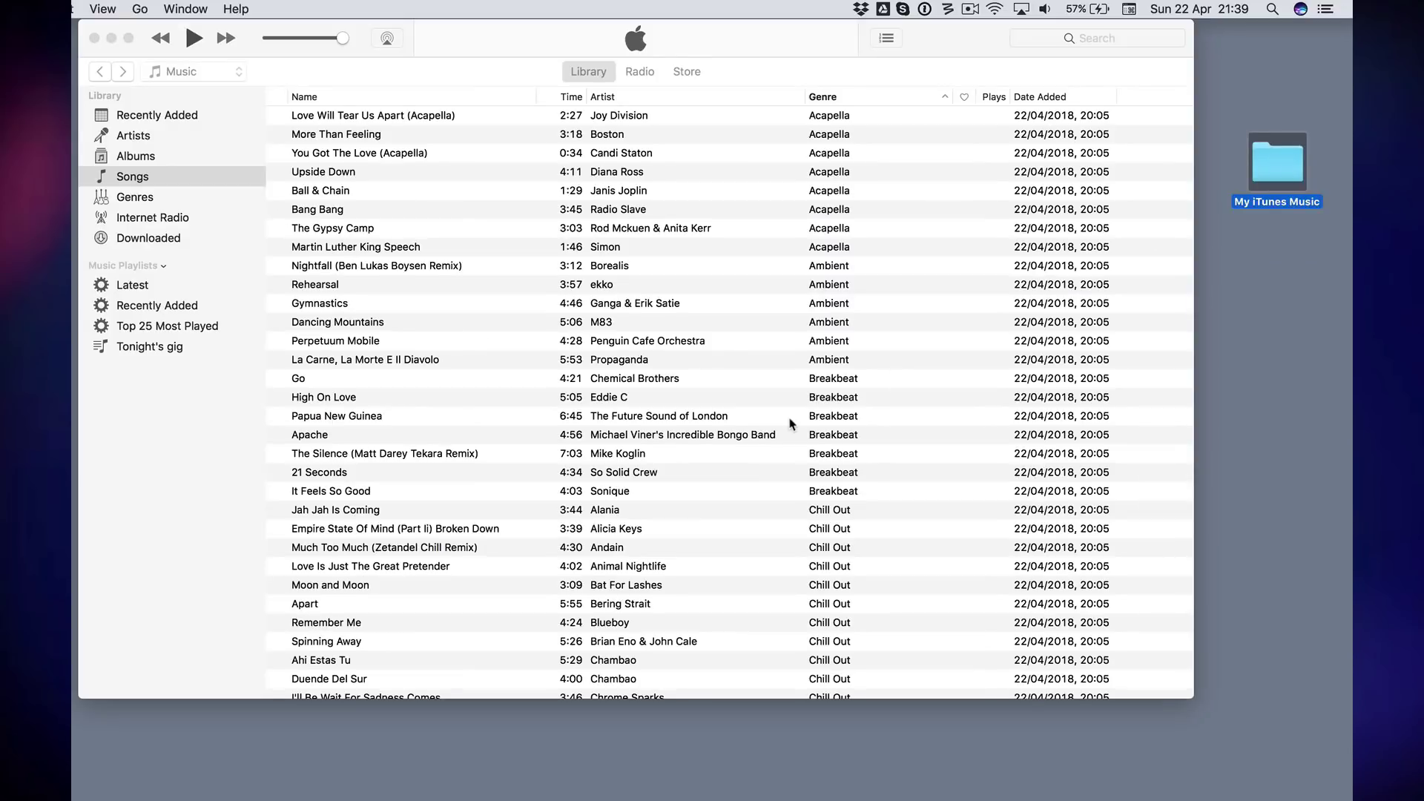
Look through the iTunes Songs list, which is sorted by genre, from Acapella down to the House tracks
scroll(791, 425, down, 2)
scroll(791, 424, up, 2)
scroll(791, 424, down, 7)
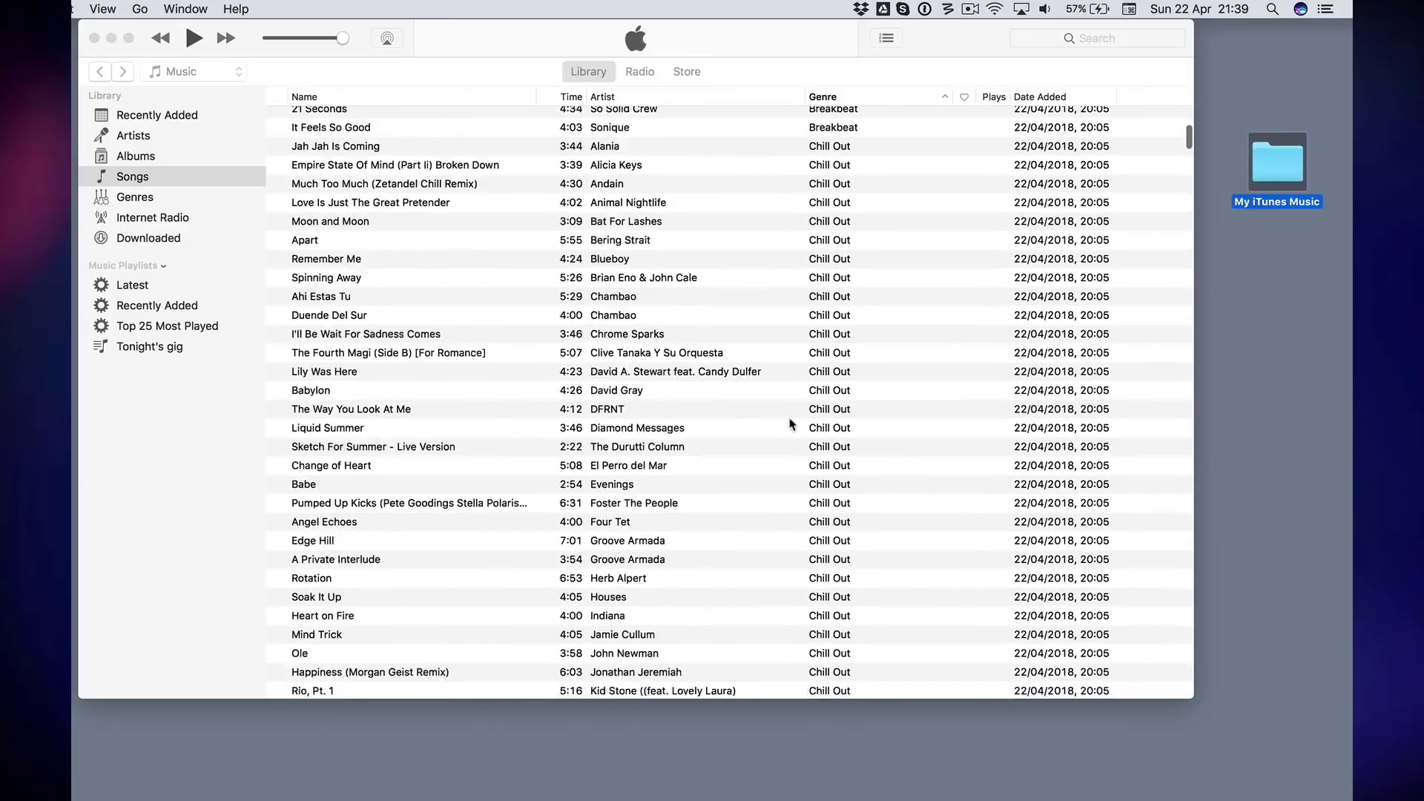
scroll(791, 425, down, 15)
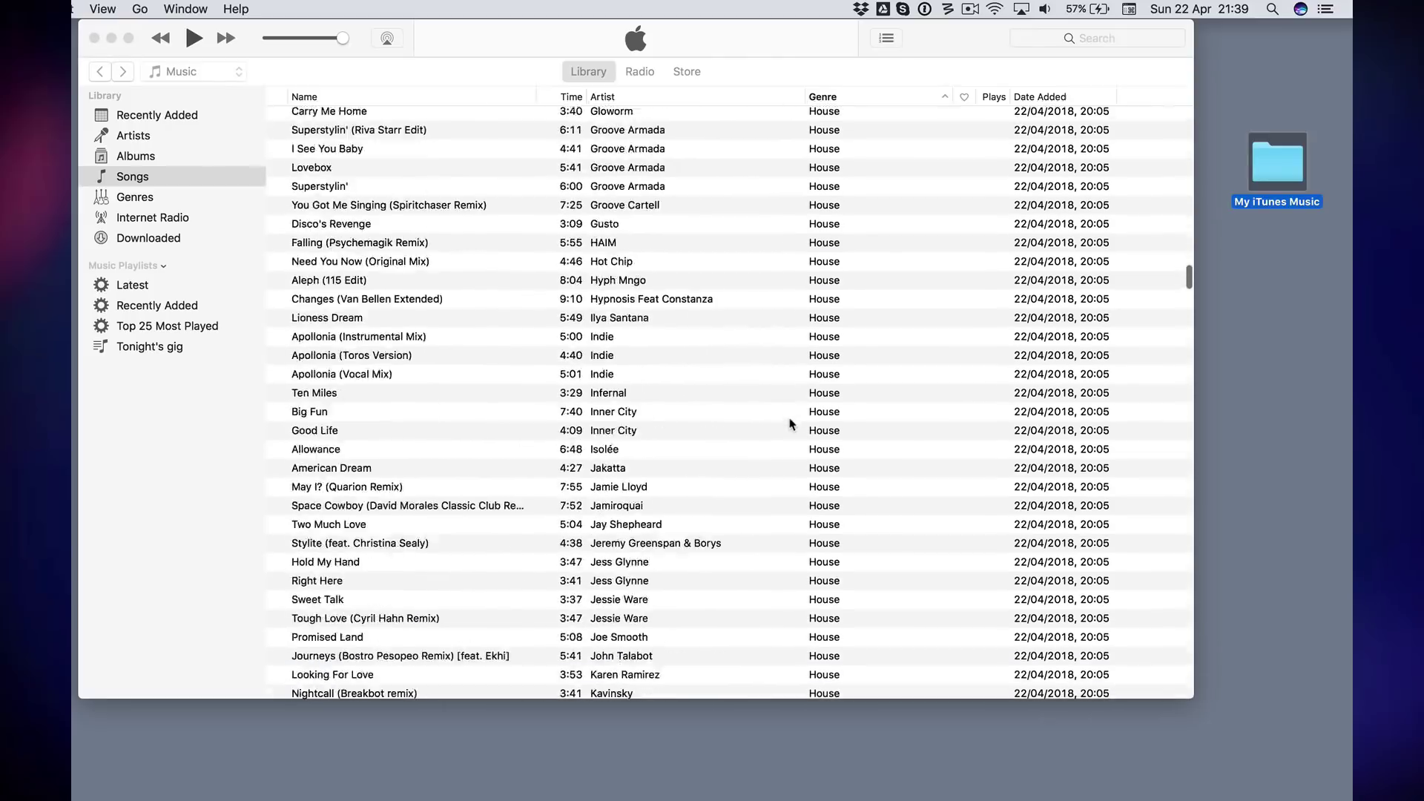
scroll(791, 424, down, 10)
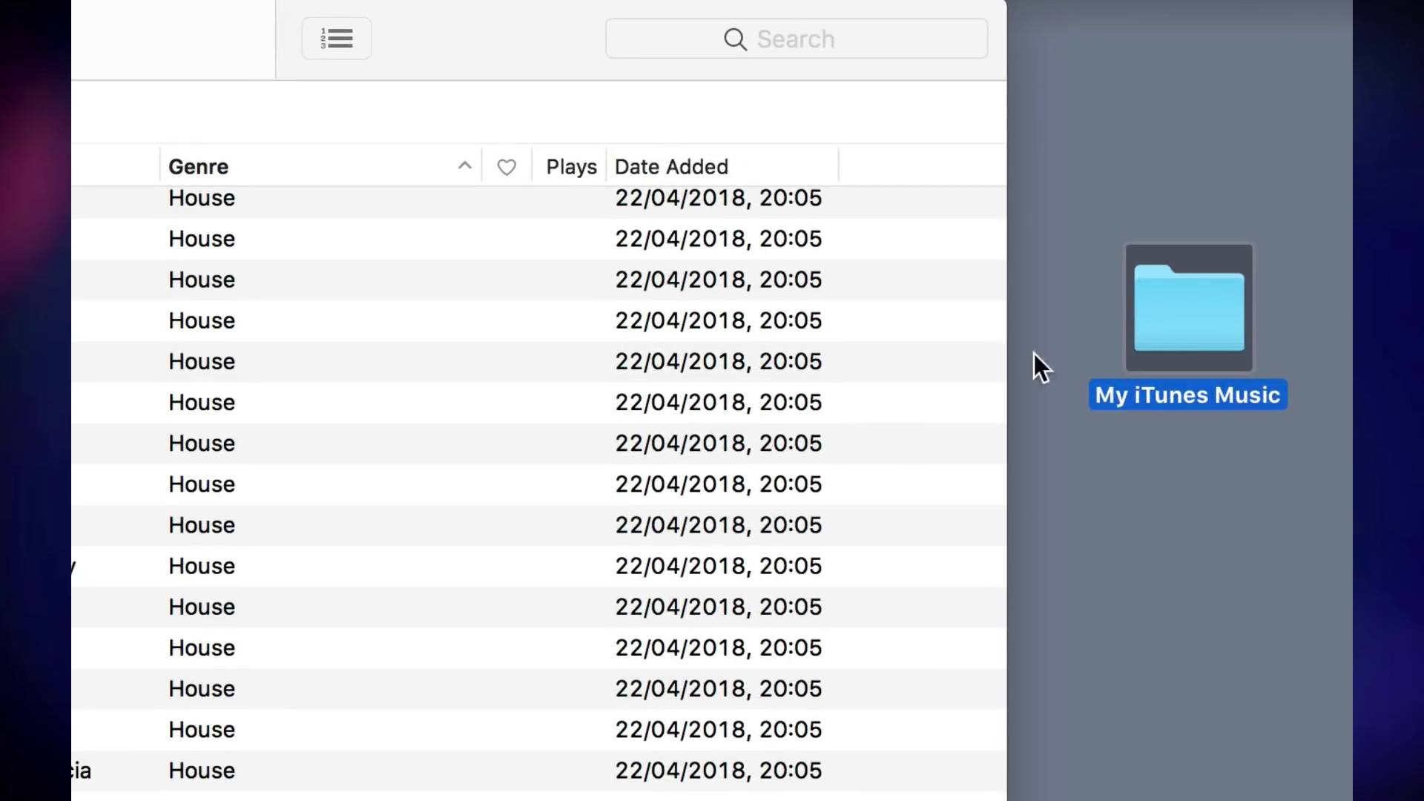
scroll(898, 410, up, 20)
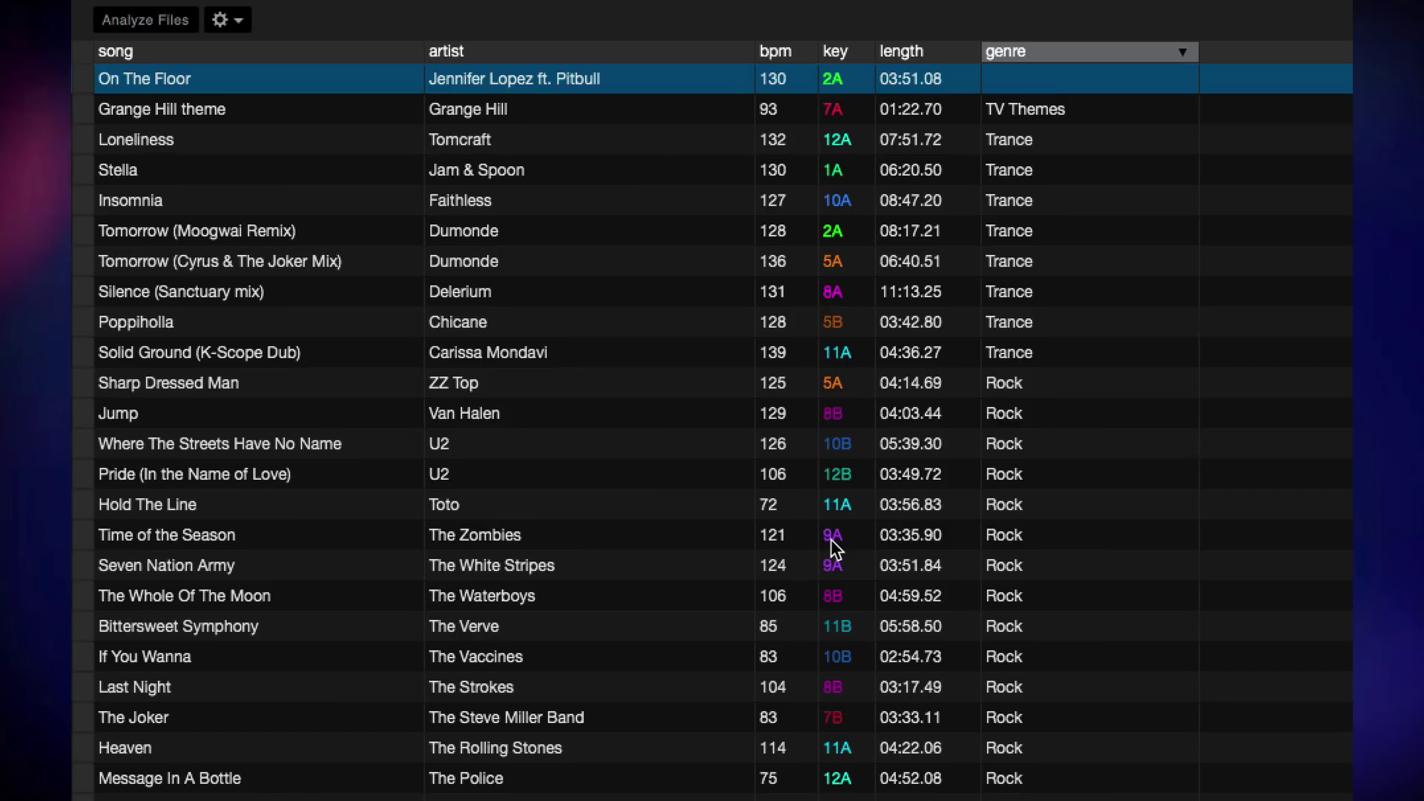
Switch to the DJ software and examine its track list by song, artist, bpm, key and genre
scroll(835, 548, down, 15)
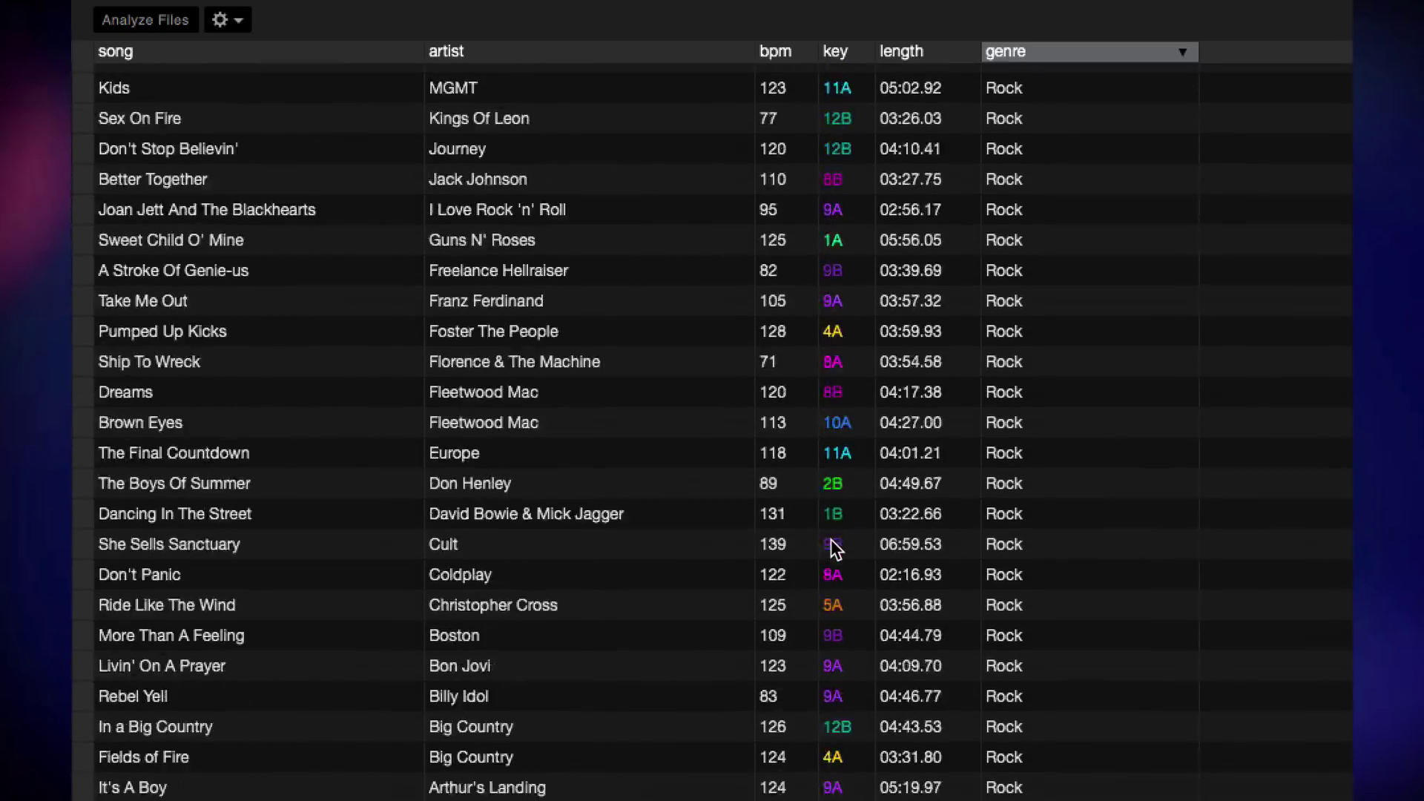
scroll(835, 548, down, 12)
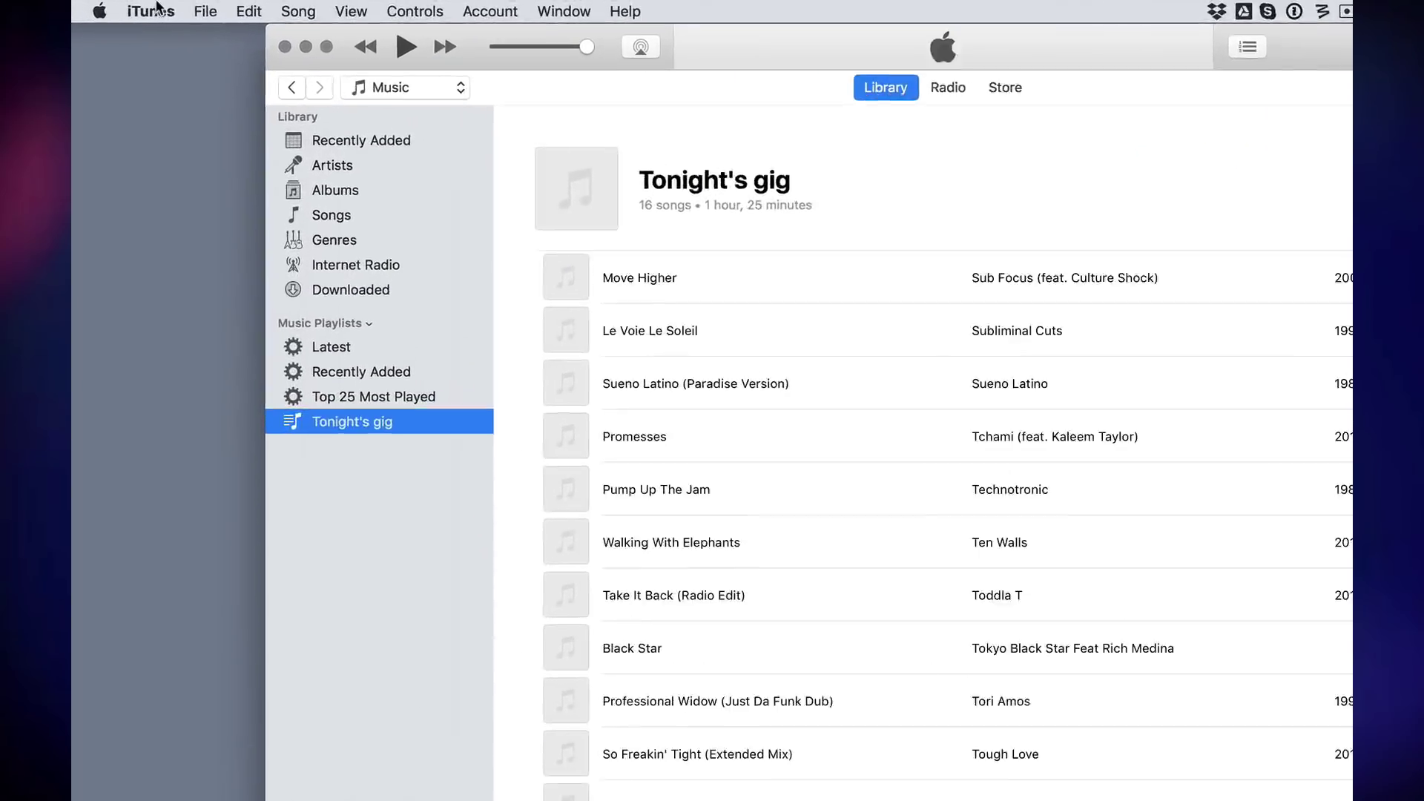
Switch to iTunes, check the iTunes Media folder location in the Advanced preferences, and cancel without changing anything
click(167, 15)
click(194, 95)
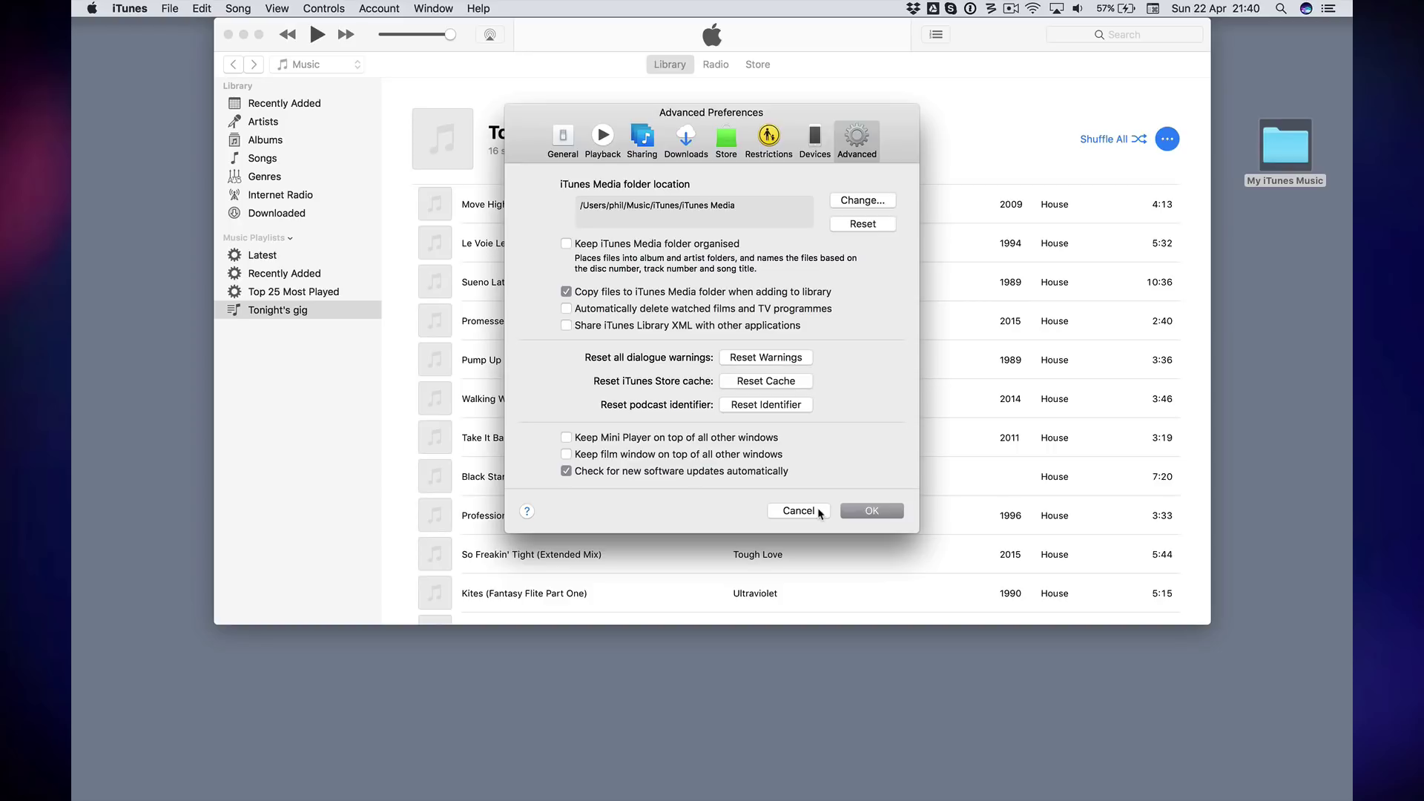
click(798, 510)
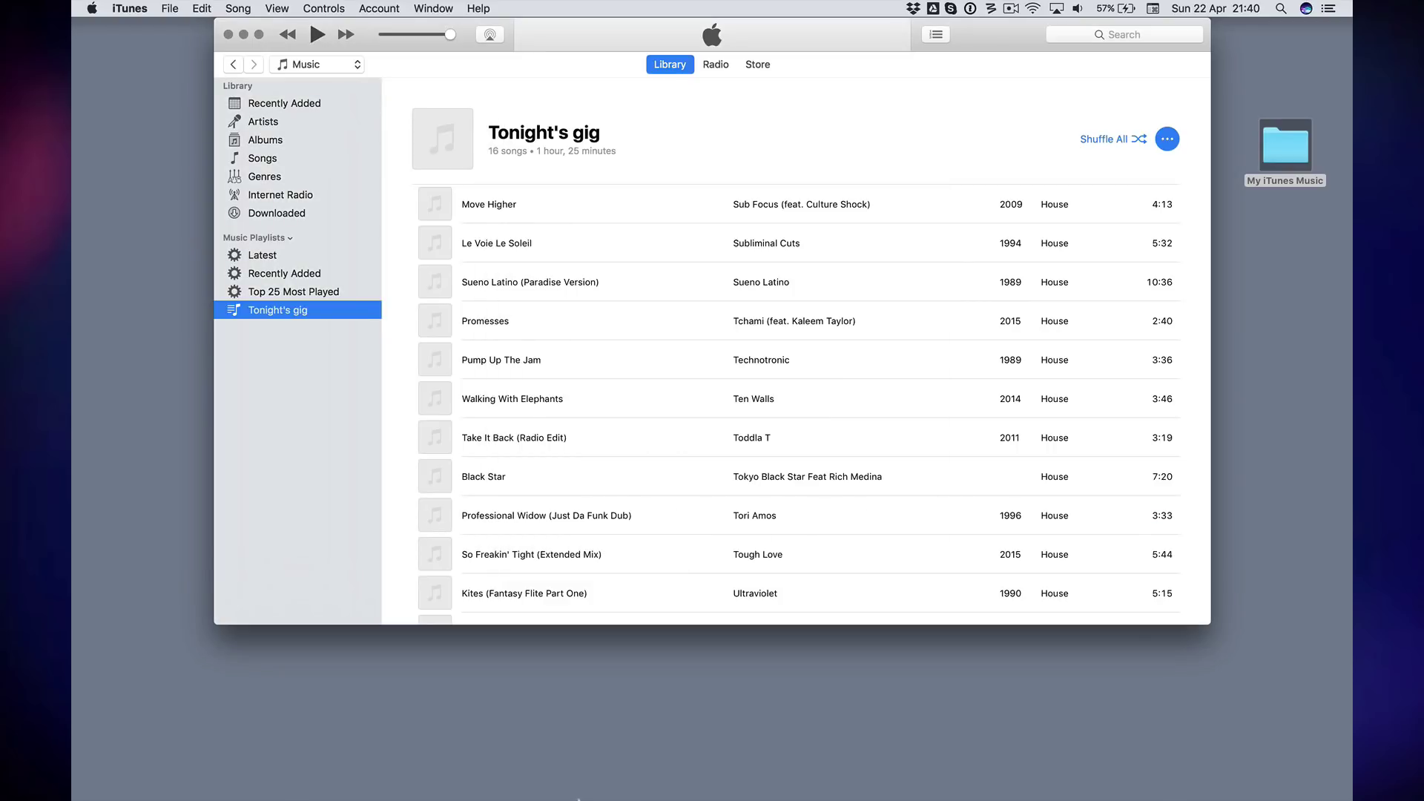
Switch to Finder, show the Music folder and point out Free music downloads, My CD rips, My vinyl rips and Traktor
click(319, 768)
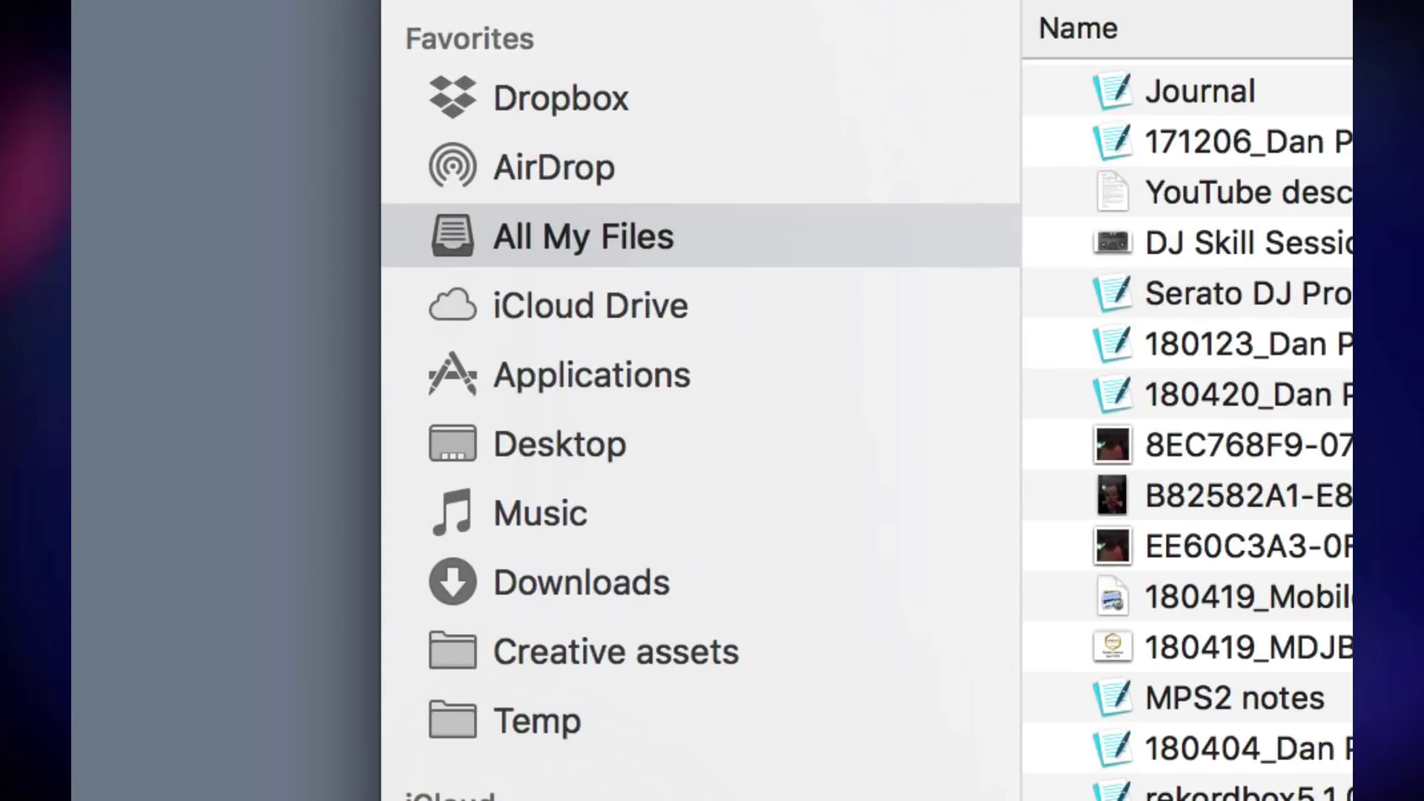
click(579, 529)
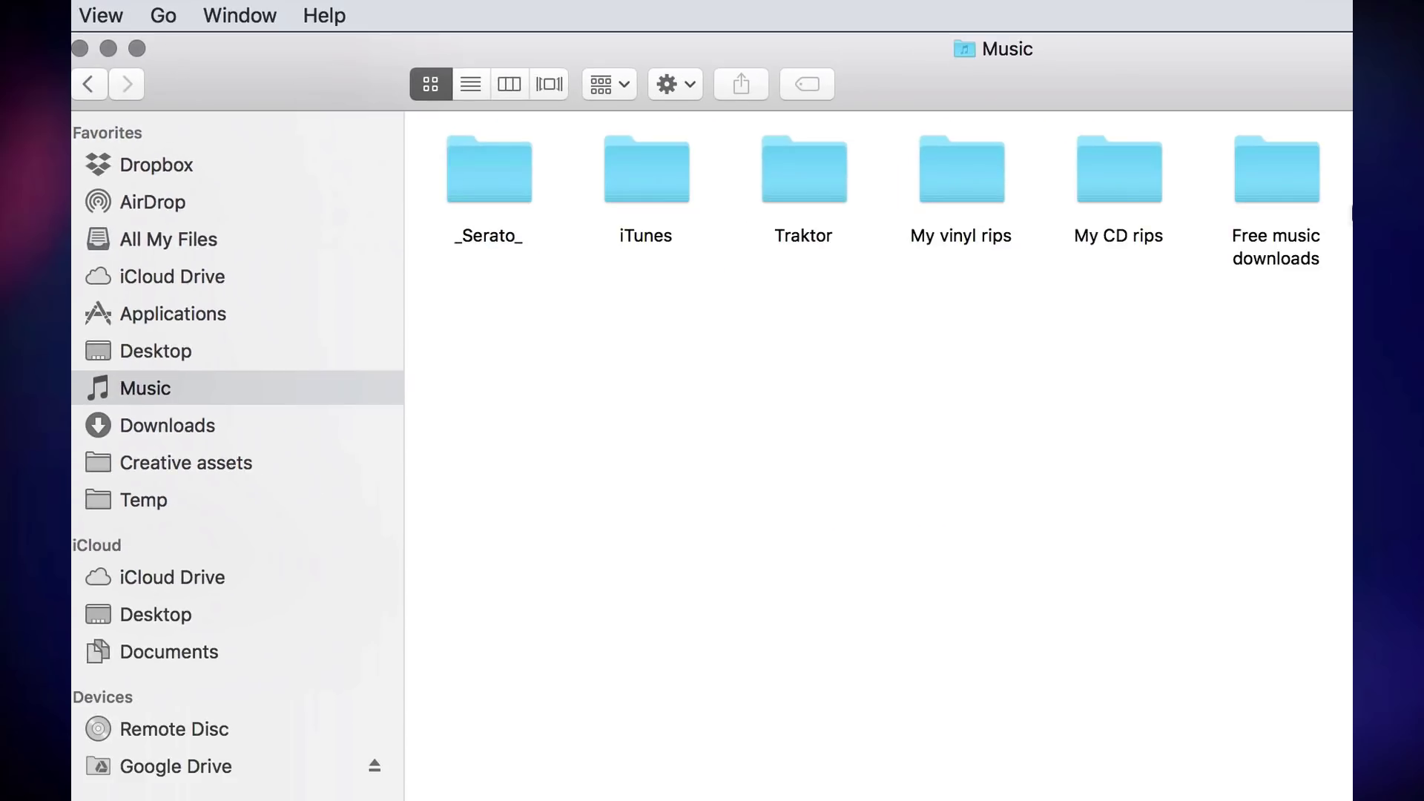
click(1282, 175)
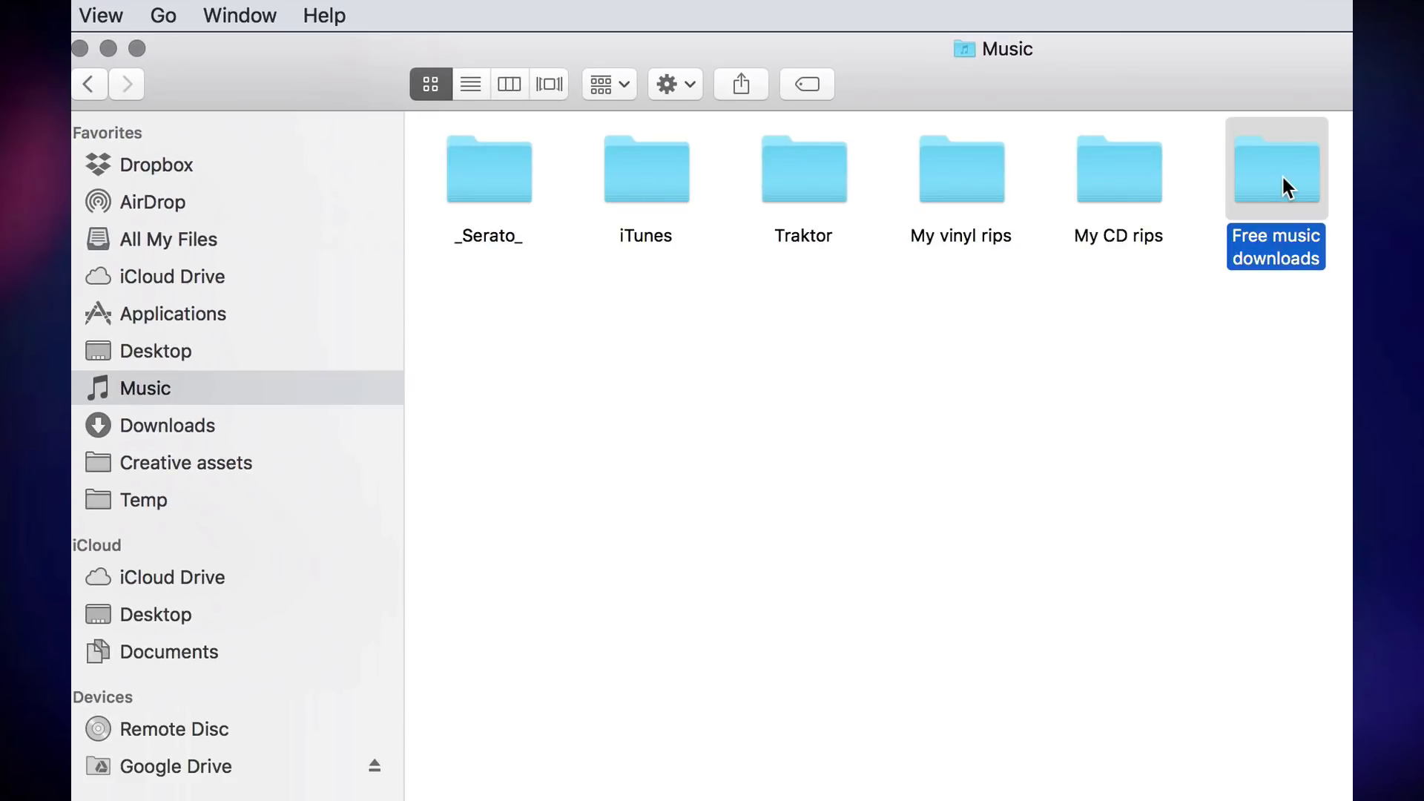
click(1119, 187)
click(962, 192)
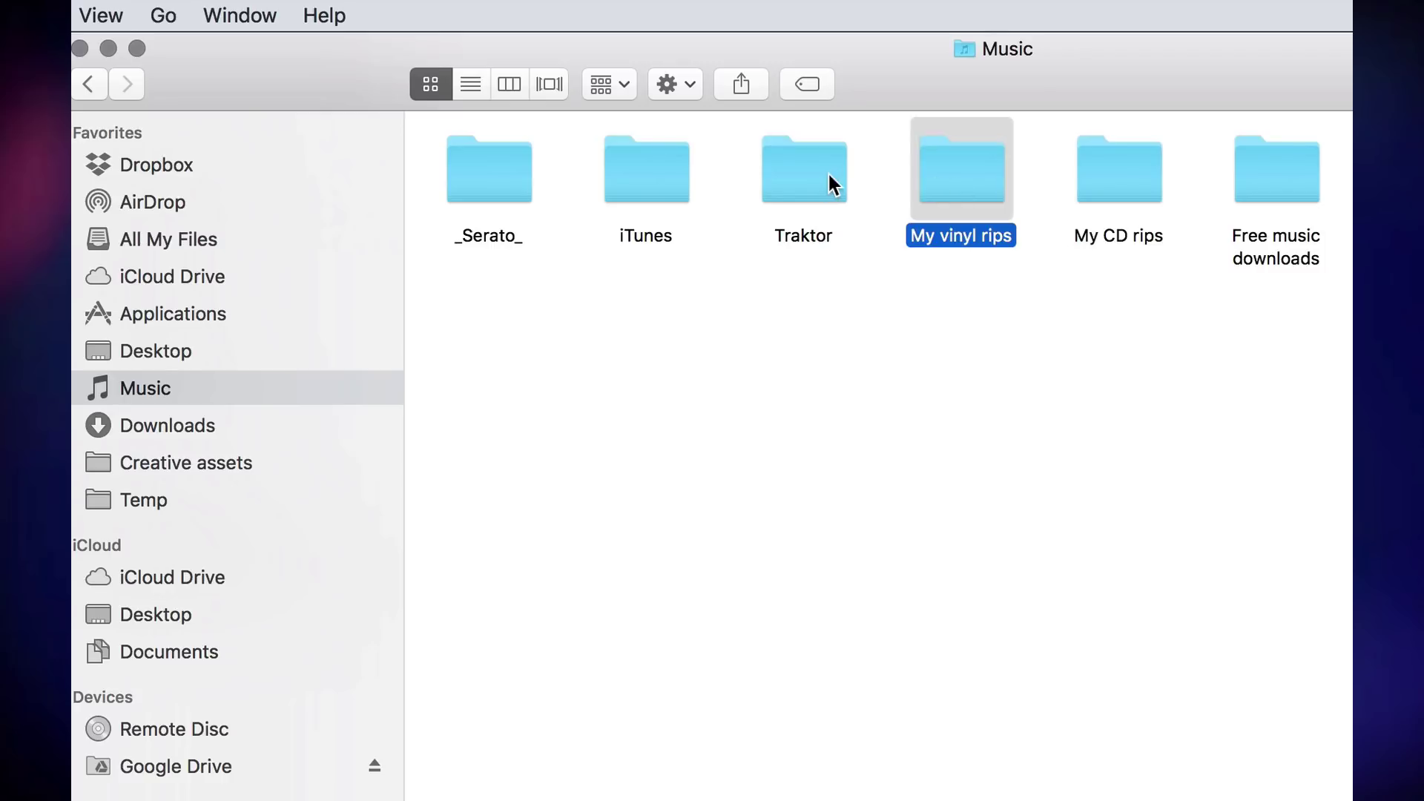
click(816, 193)
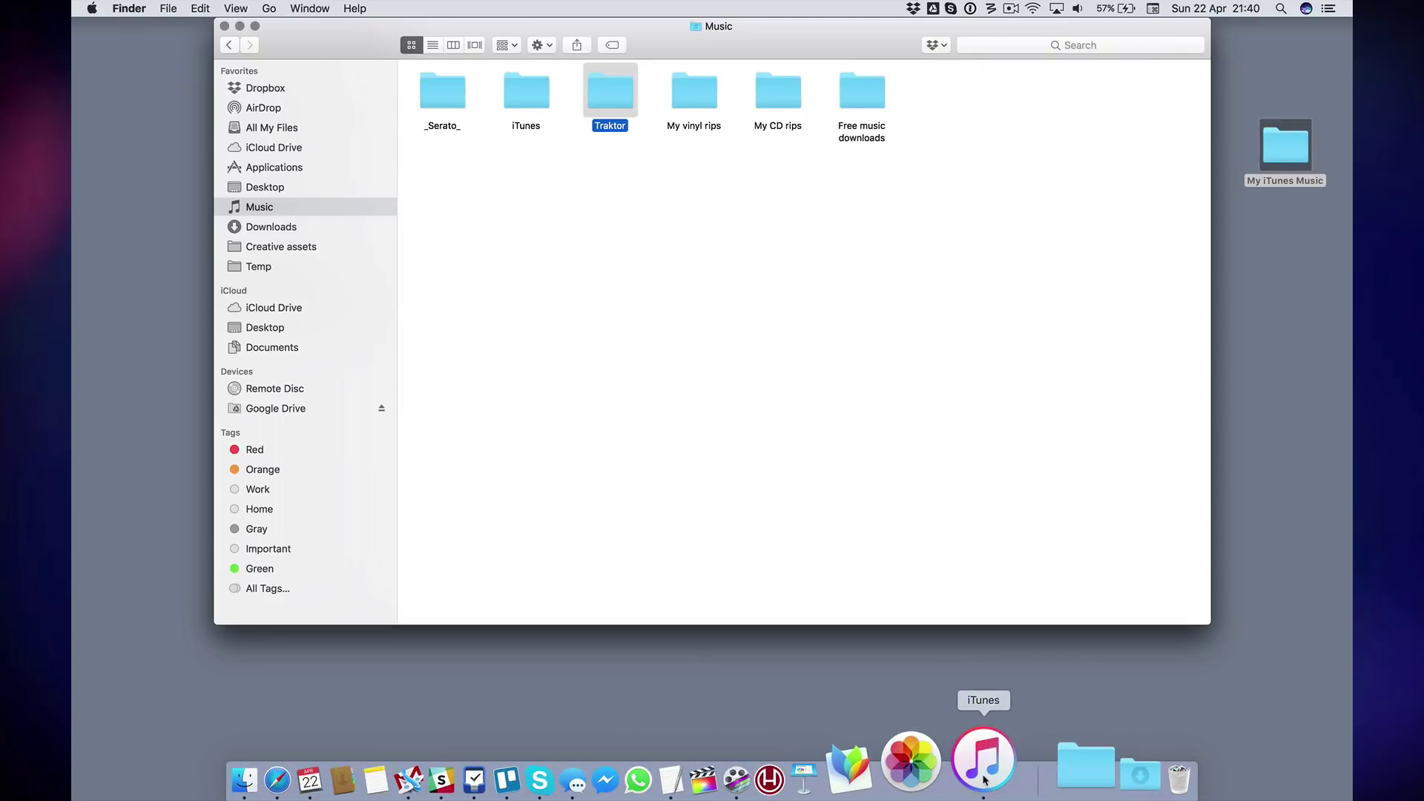
Return to iTunes, show all Songs in the library and browse the tracks across the genres
click(982, 764)
scroll(849, 546, down, 2)
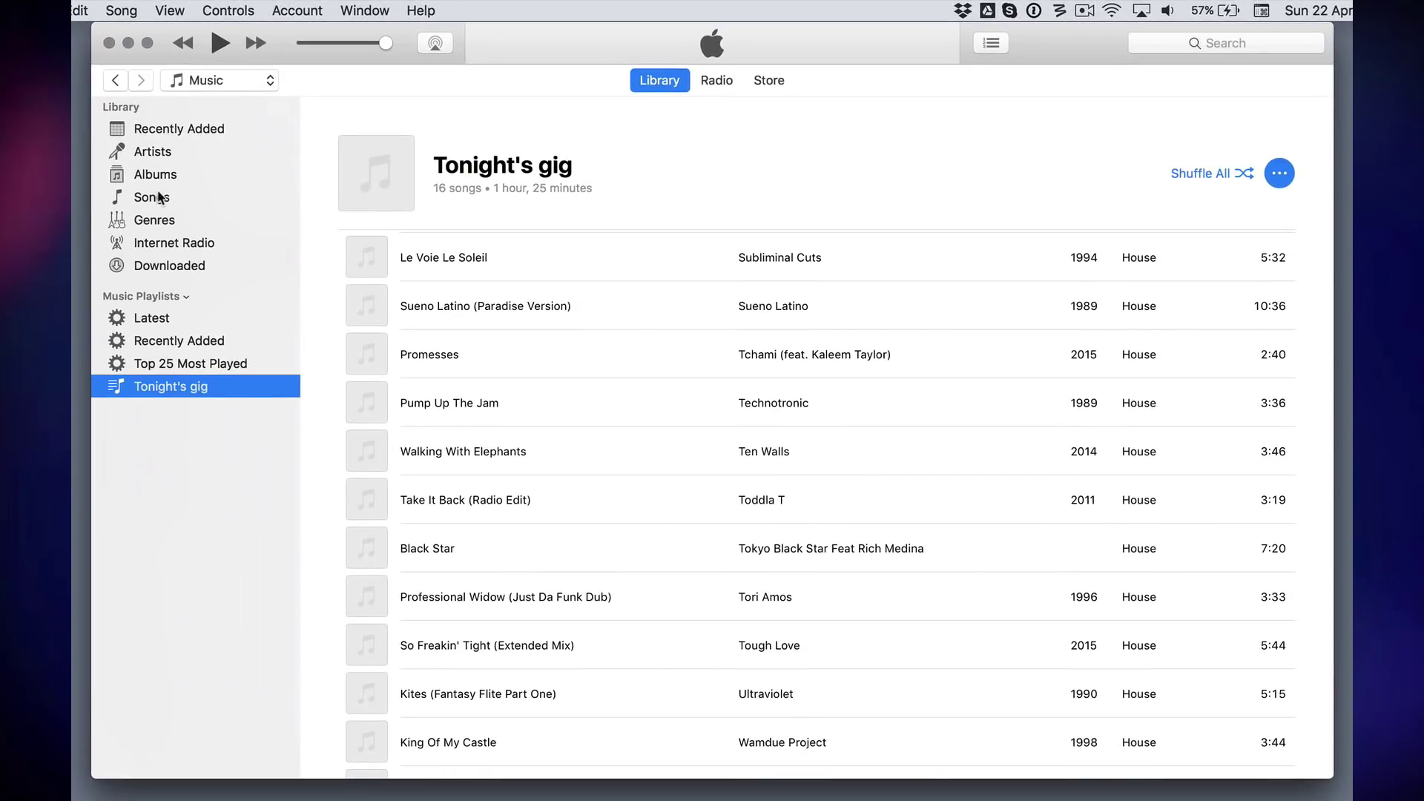
click(160, 197)
scroll(747, 426, down, 15)
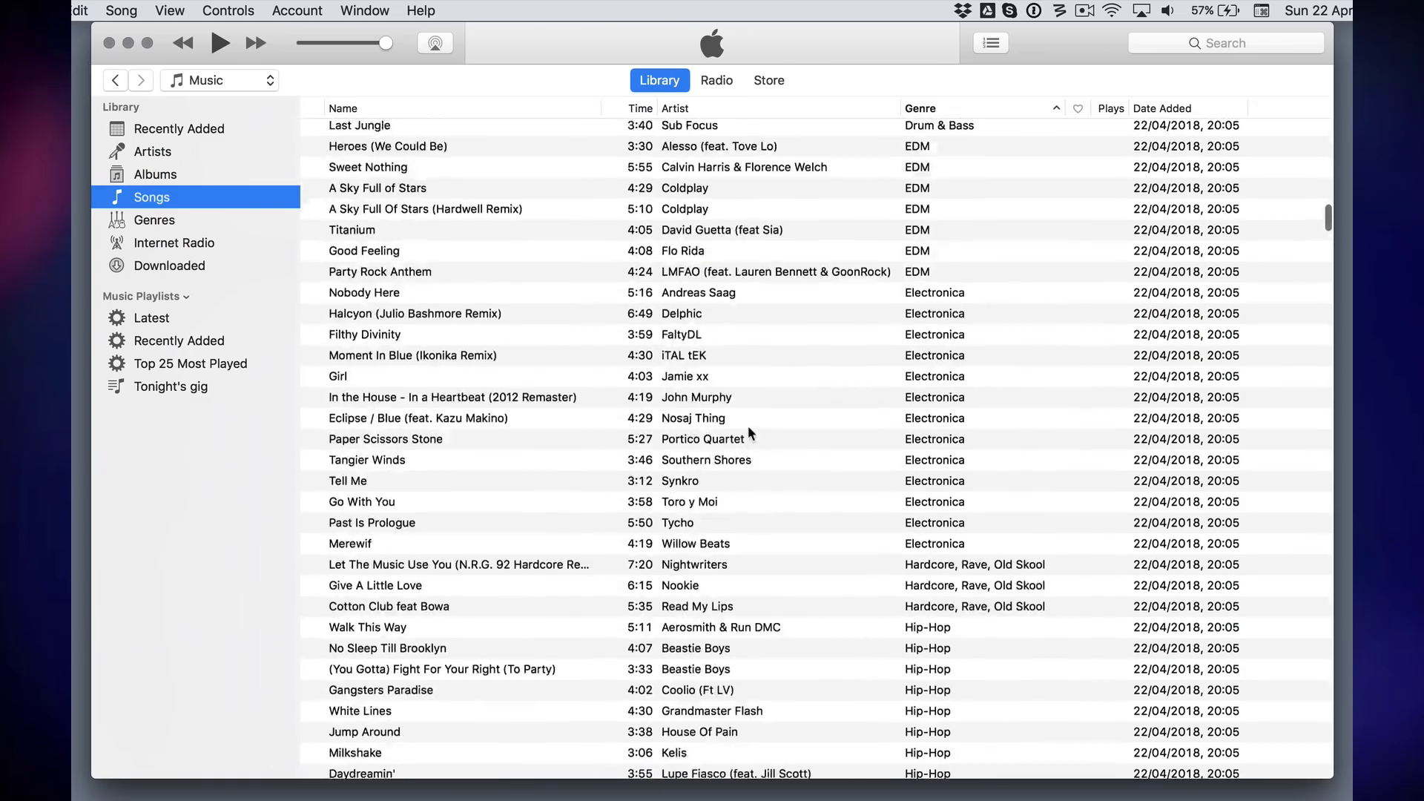
scroll(748, 426, down, 10)
scroll(748, 426, up, 15)
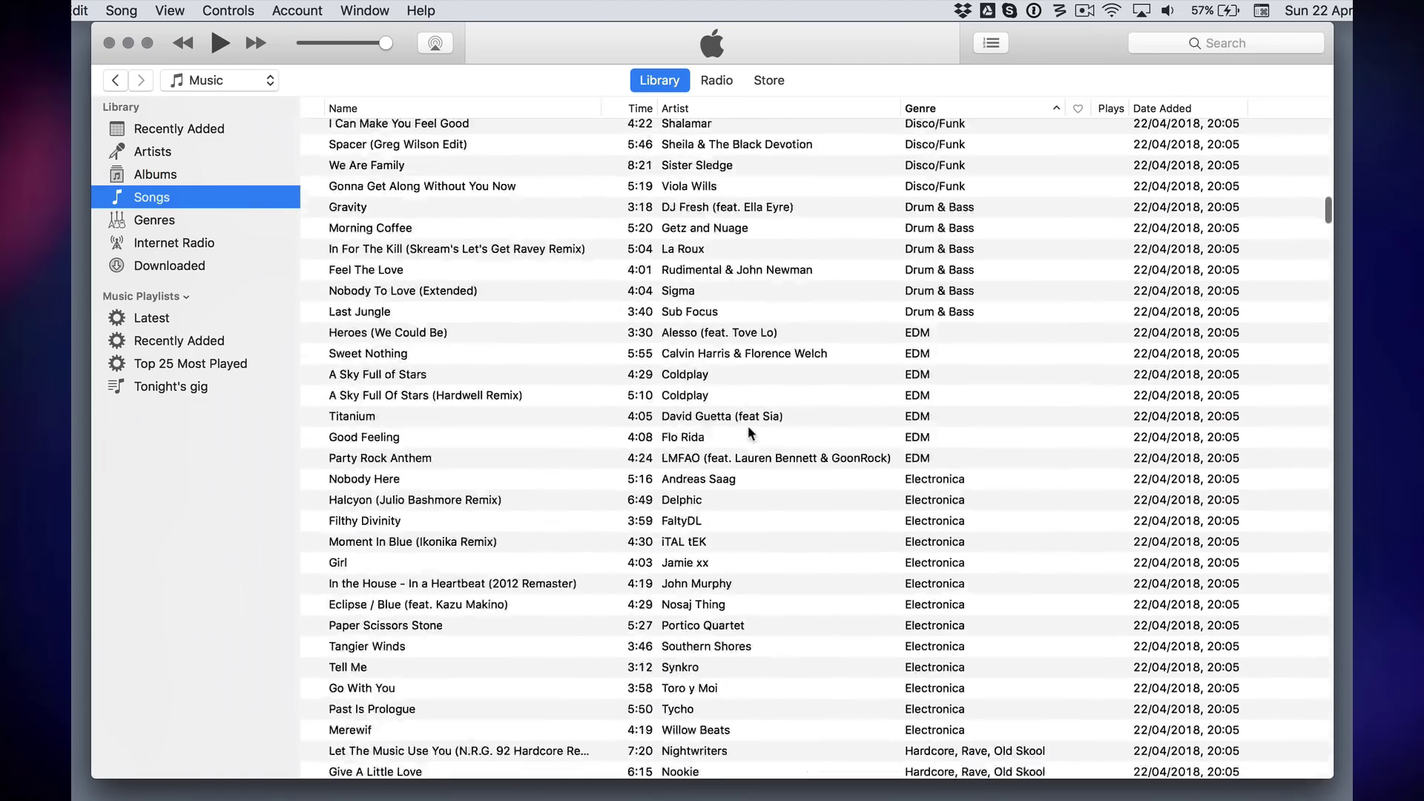
scroll(748, 426, up, 10)
scroll(747, 426, down, 5)
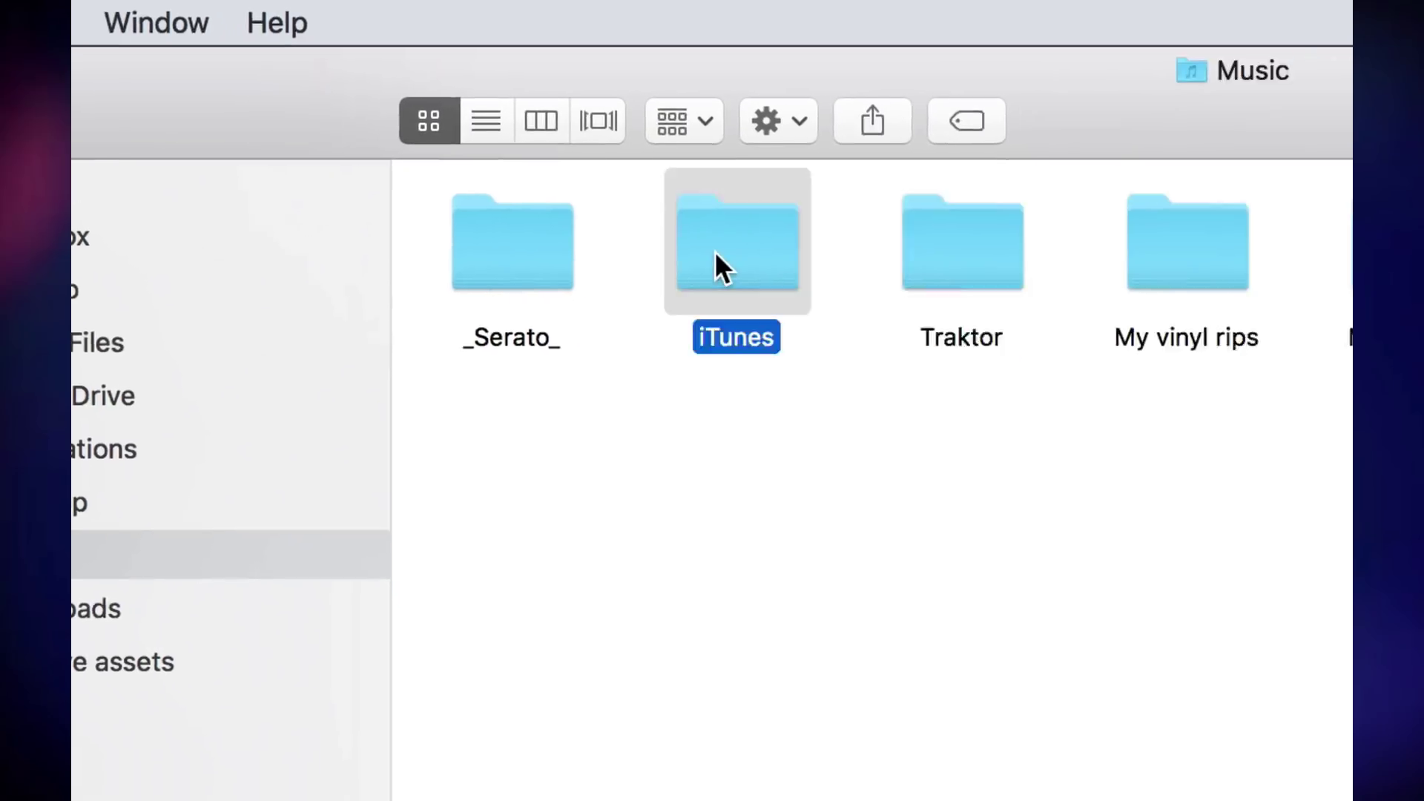
In Finder, open the Music folder inside iTunes > iTunes Media and look through the artist folders
double_click(1198, 271)
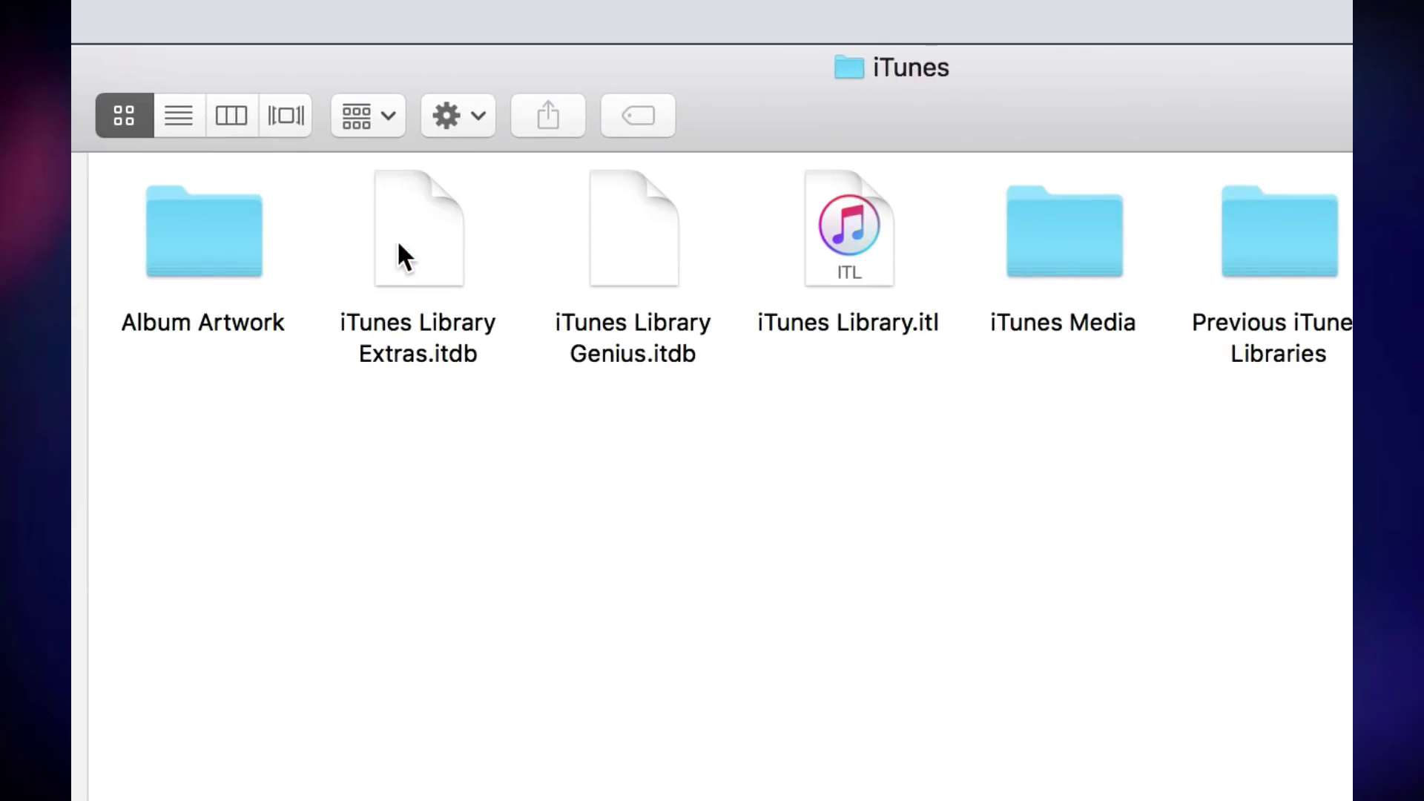
double_click(1048, 281)
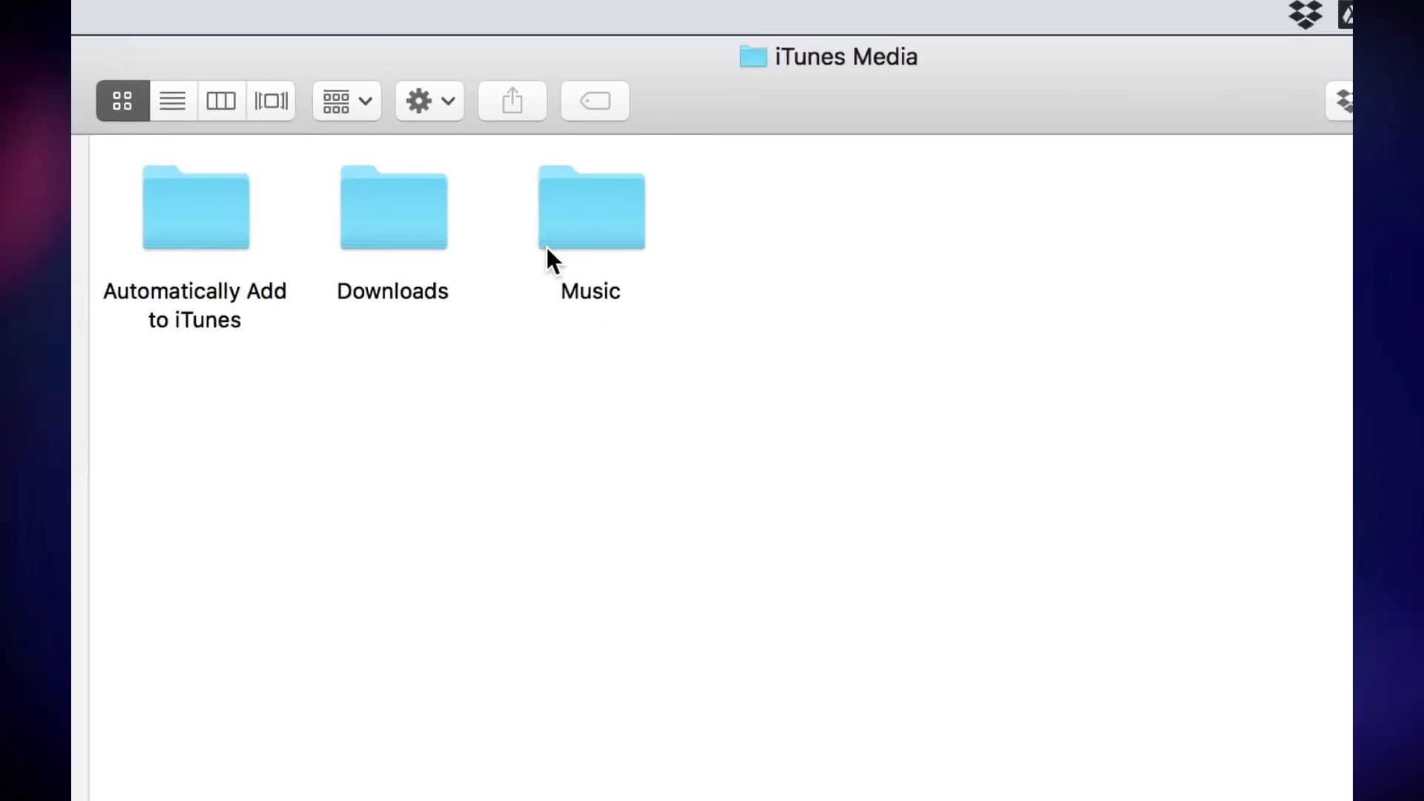
double_click(586, 291)
scroll(540, 562, down, 20)
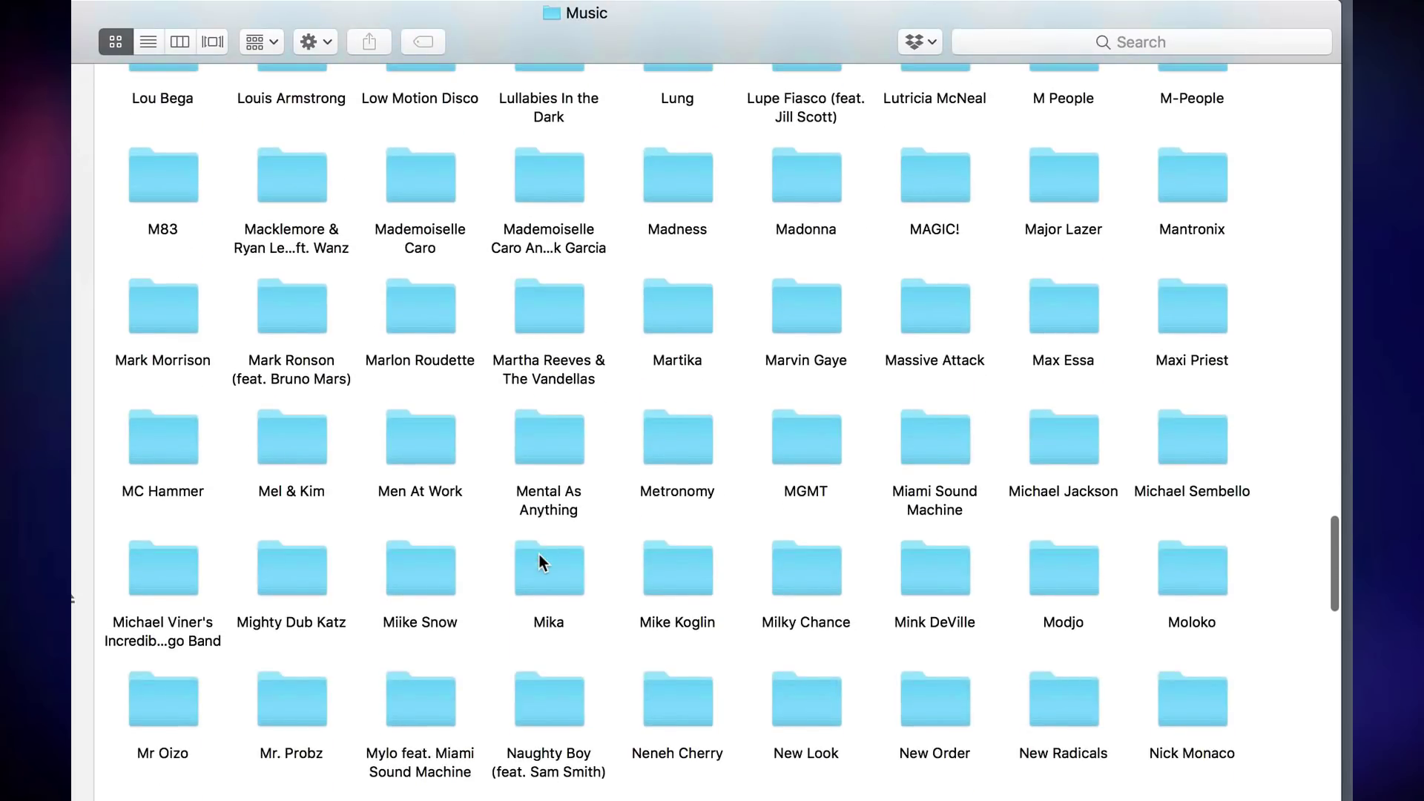
scroll(540, 562, up, 10)
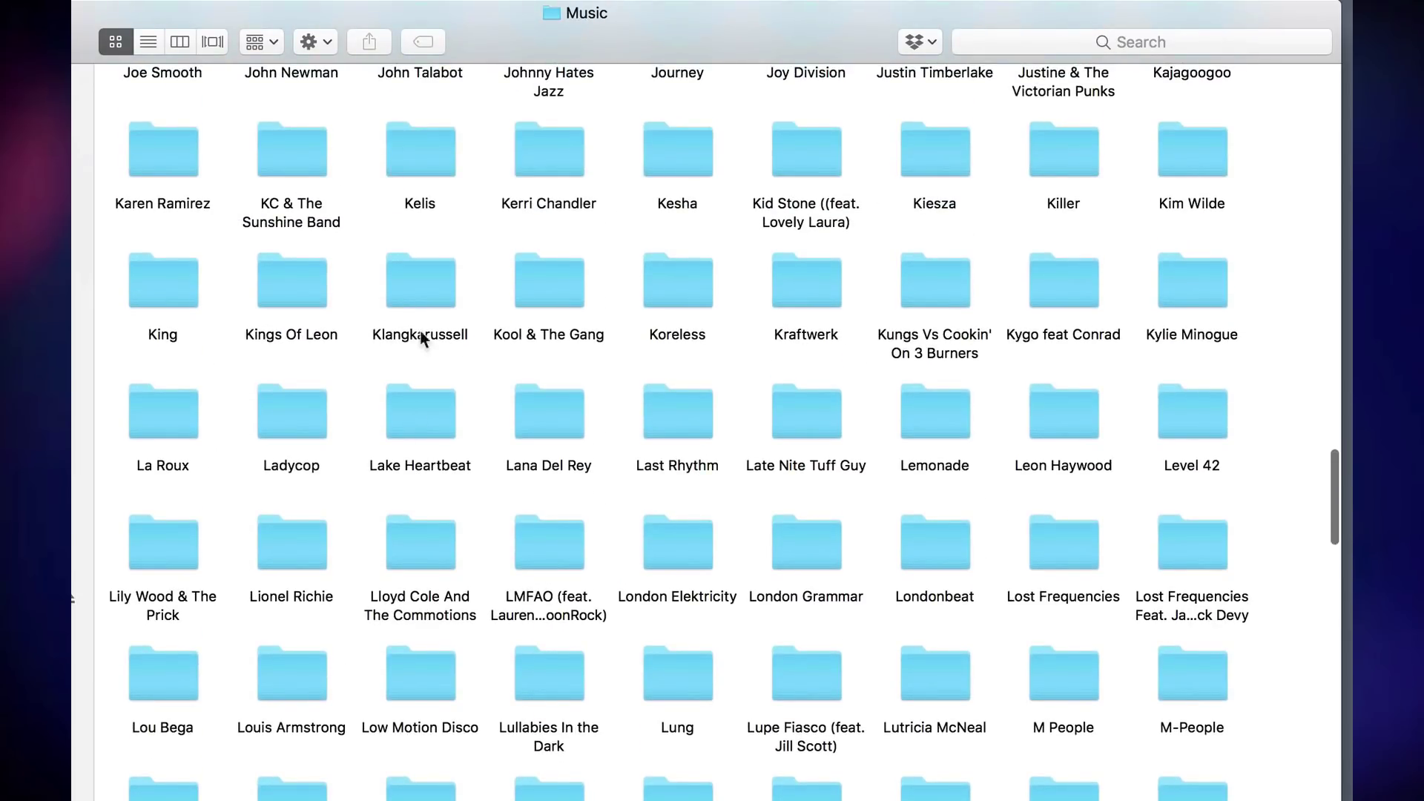
scroll(279, 332, down, 12)
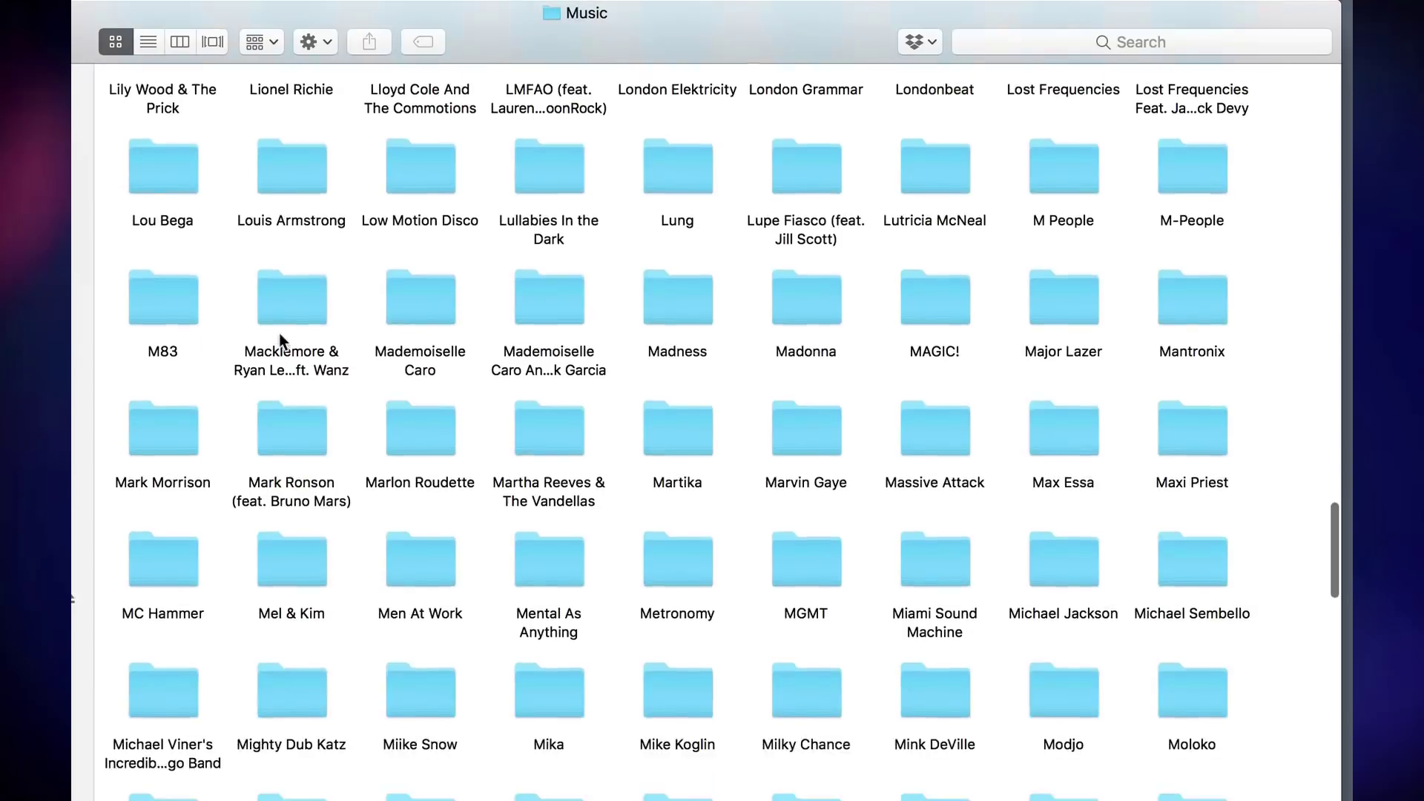
scroll(279, 332, down, 6)
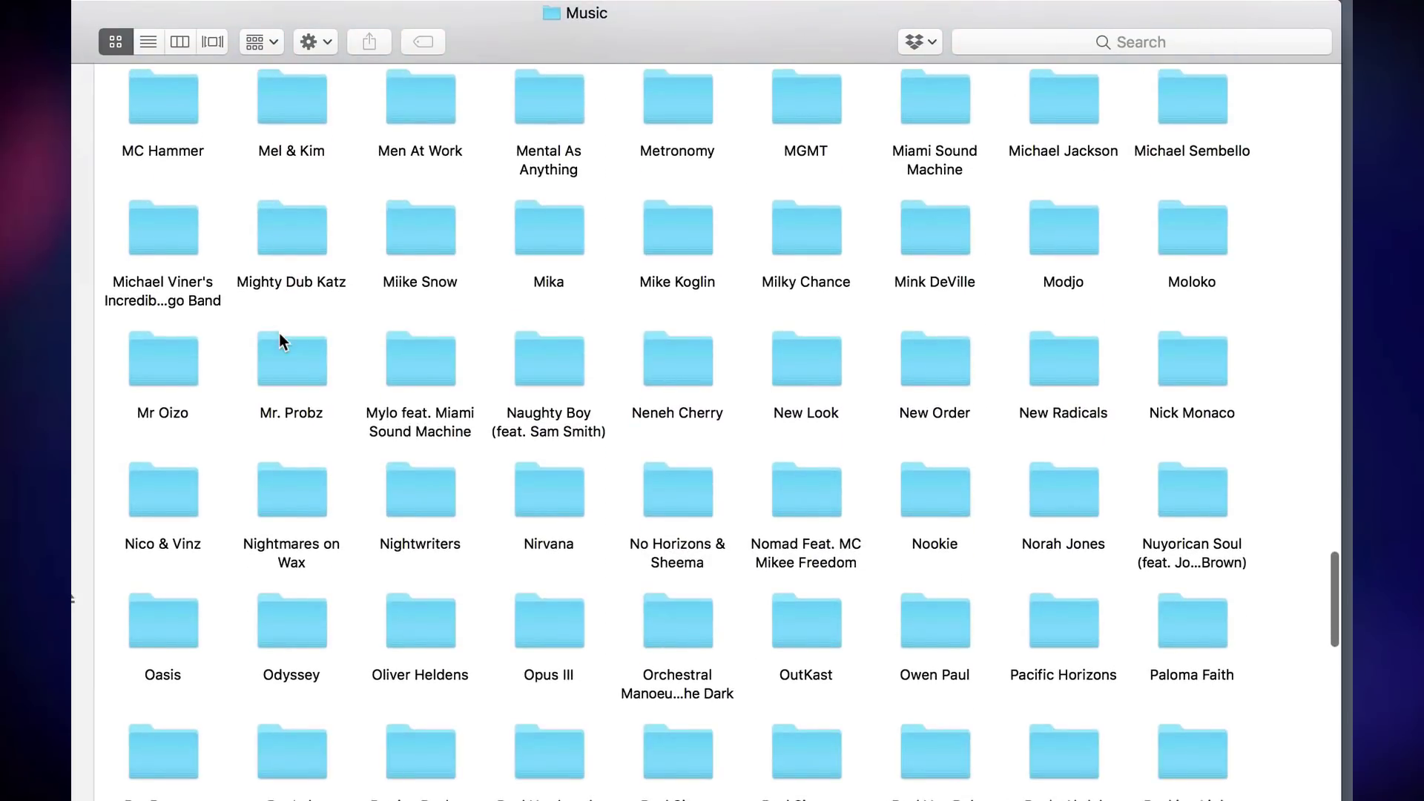
scroll(279, 336, down, 10)
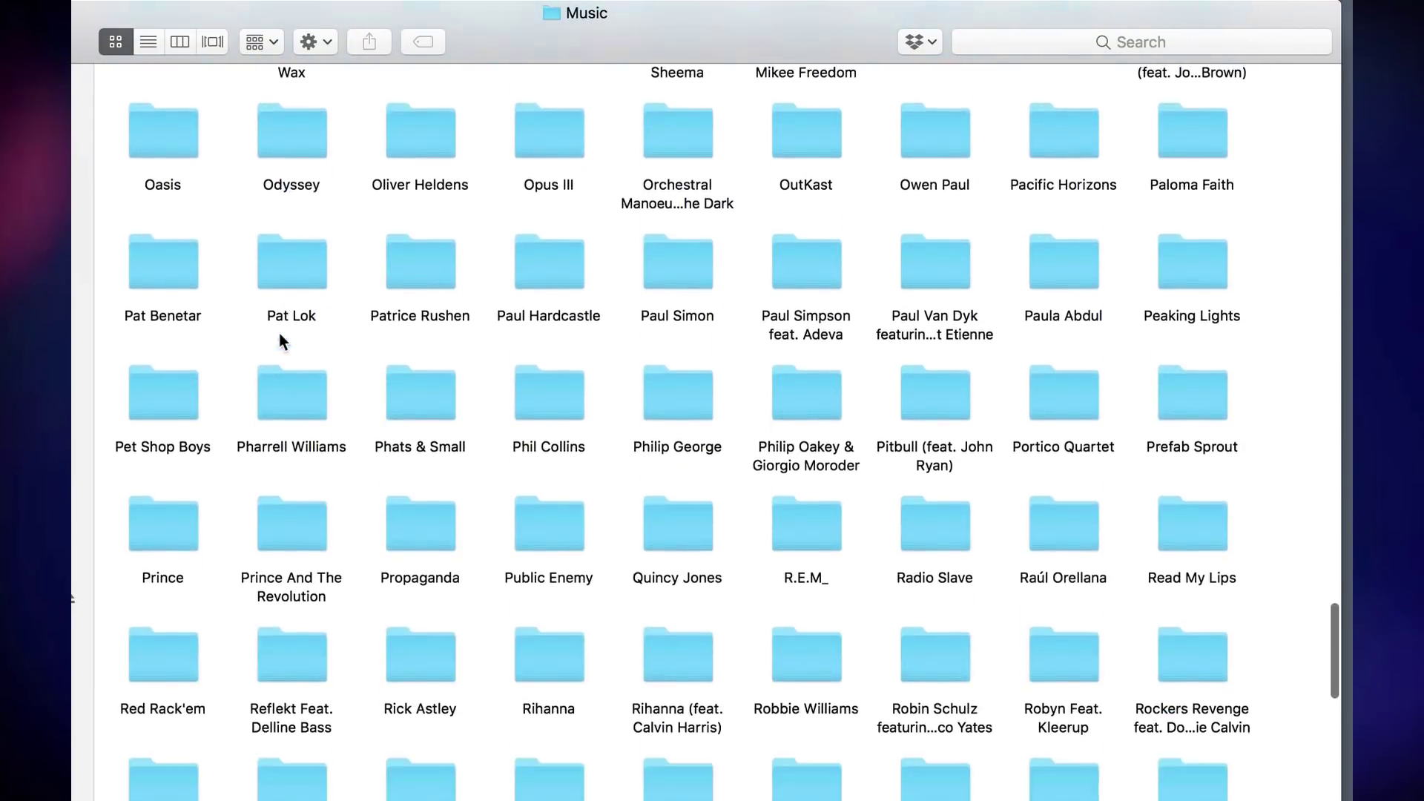
scroll(279, 332, down, 10)
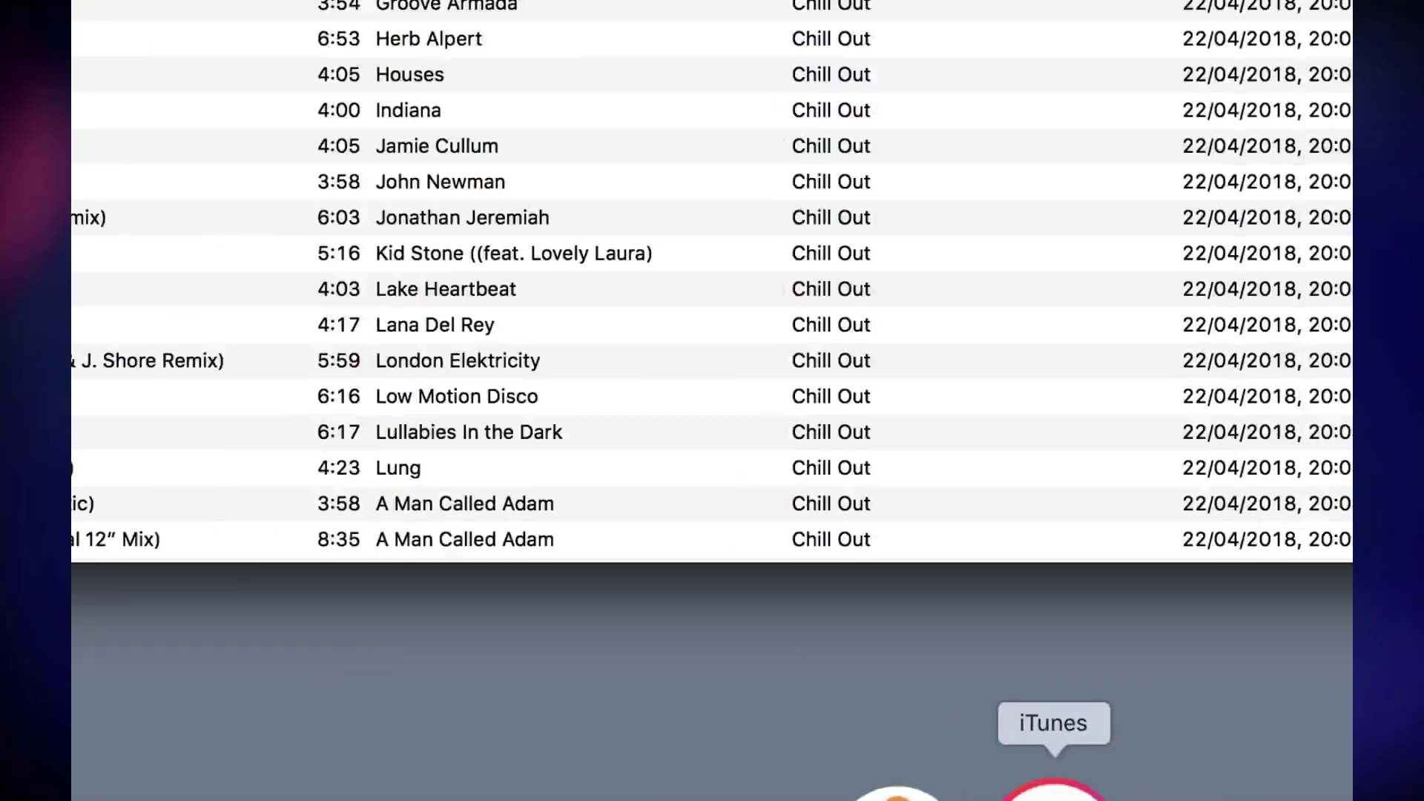
Switch back to iTunes and review the full Songs list through the House tracks, ending at its beginning
scroll(691, 341, down, 15)
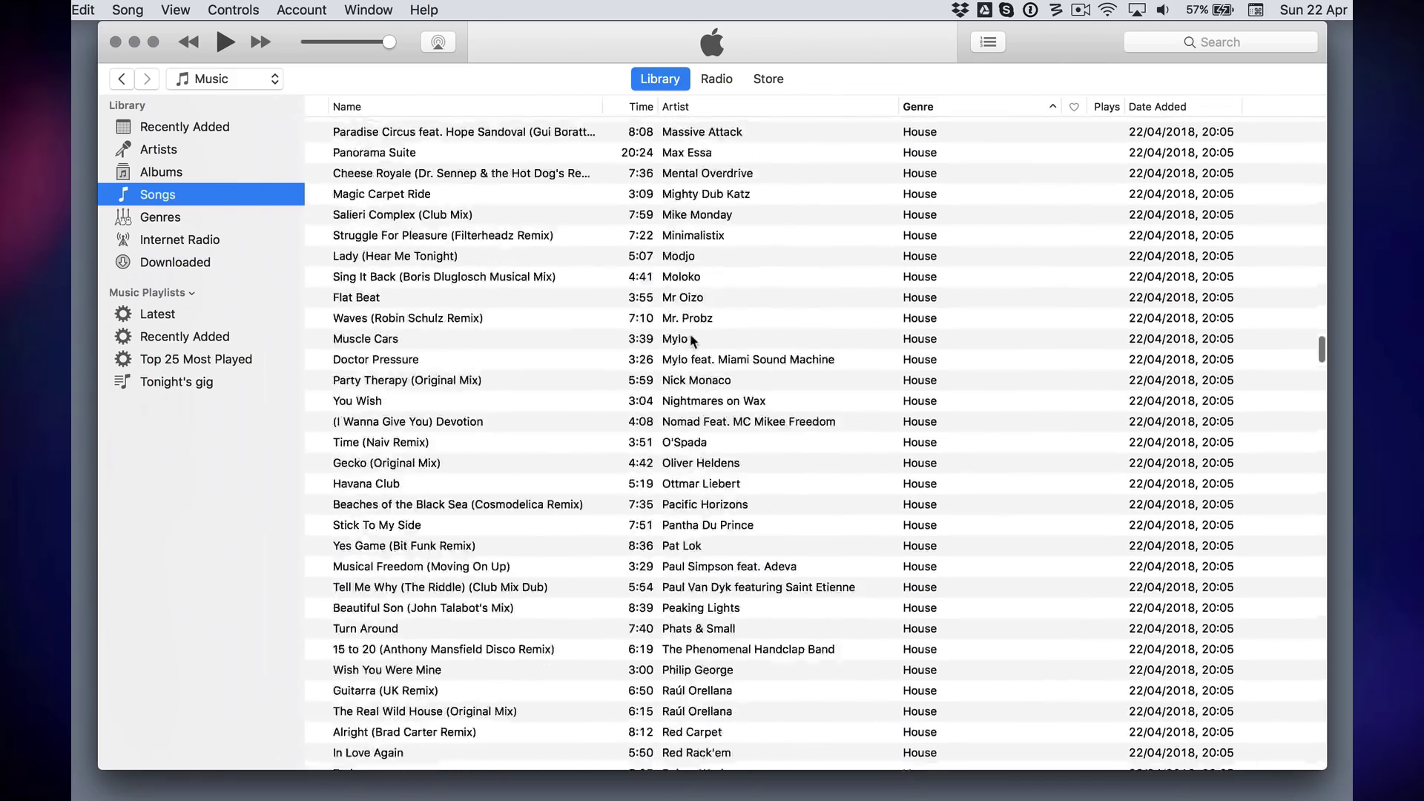
scroll(689, 339, up, 20)
scroll(690, 340, up, 1)
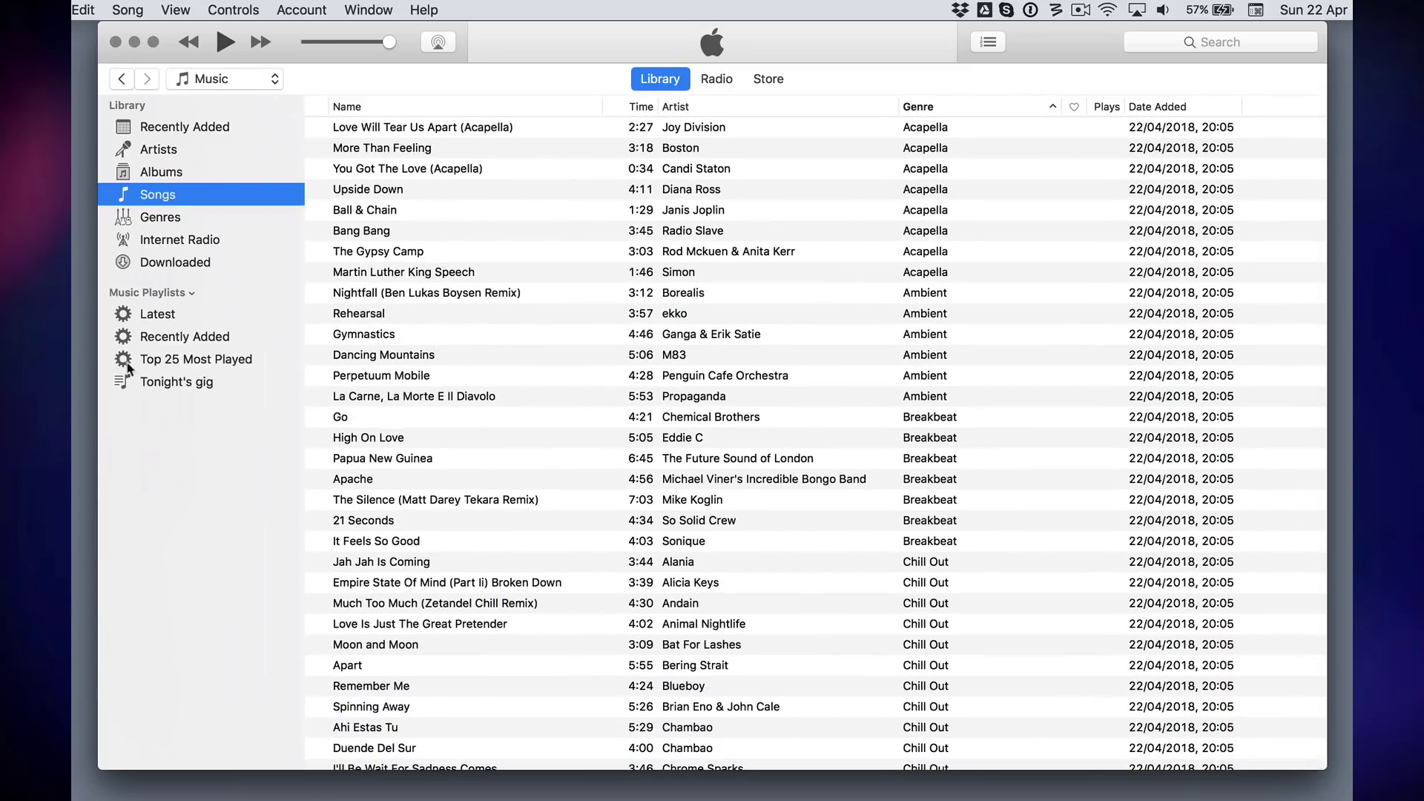
Show the Tonight's gig playlist and look through its songs
click(150, 383)
scroll(815, 520, down, 8)
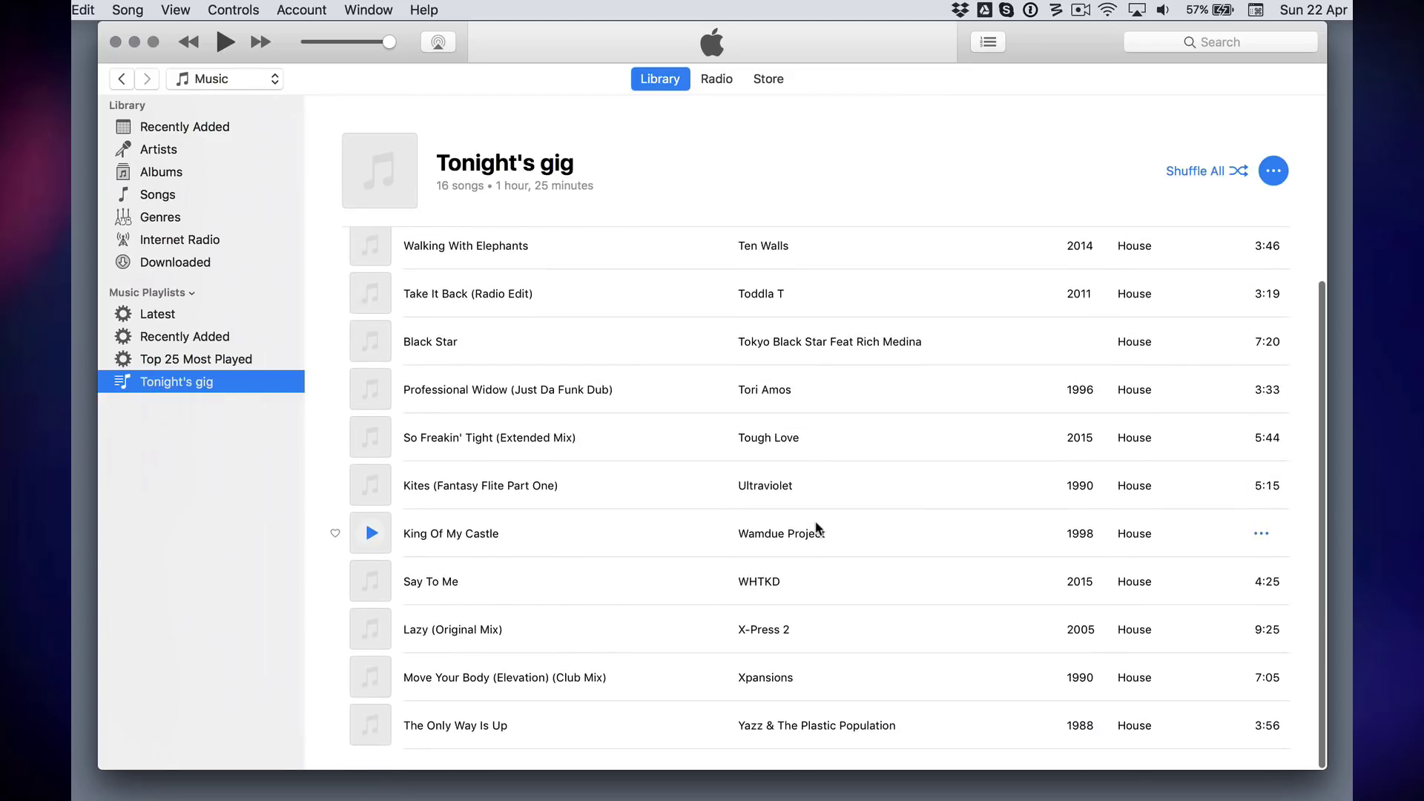
scroll(816, 521, up, 3)
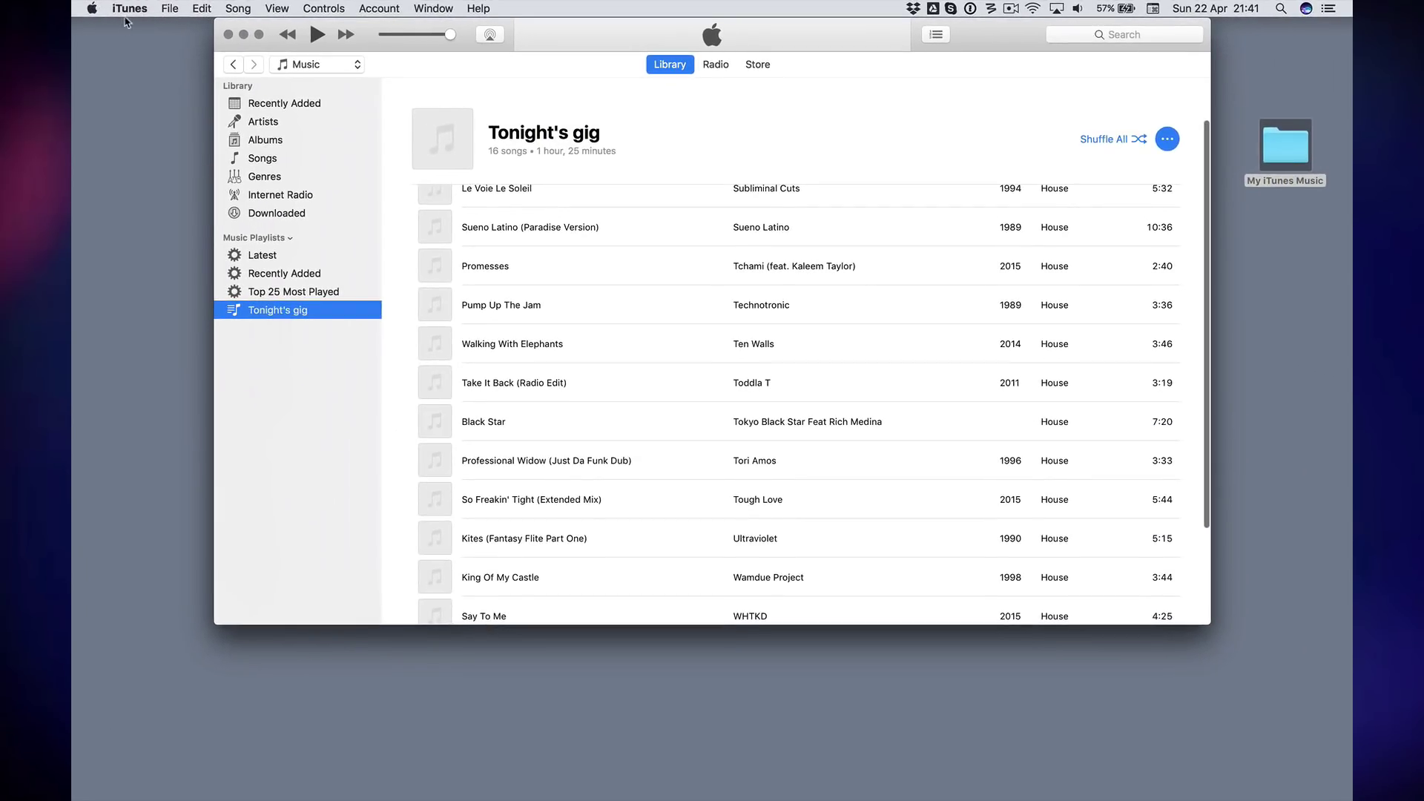
Open the iTunes preferences, review the Advanced media folder options and the General options, and close the preferences
click(128, 10)
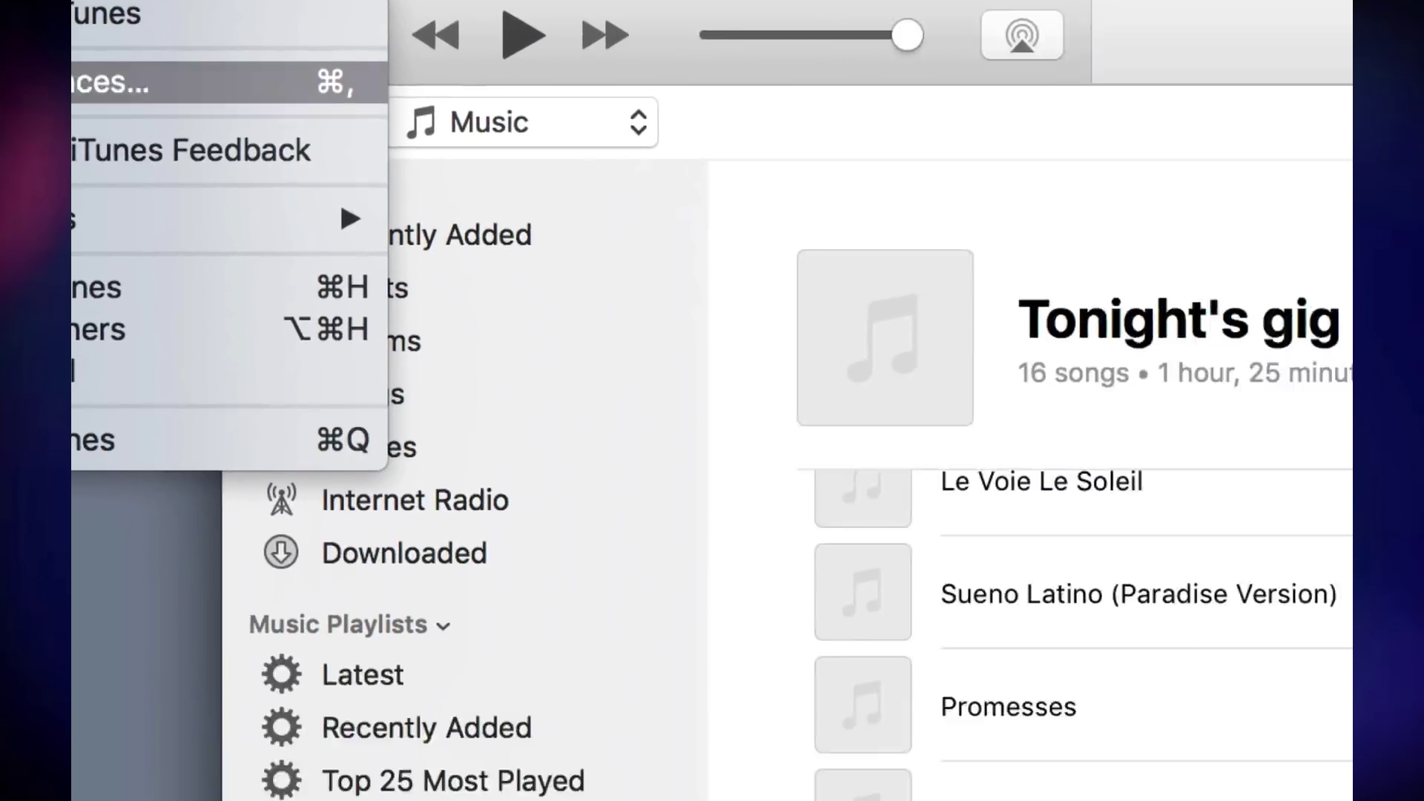
click(149, 47)
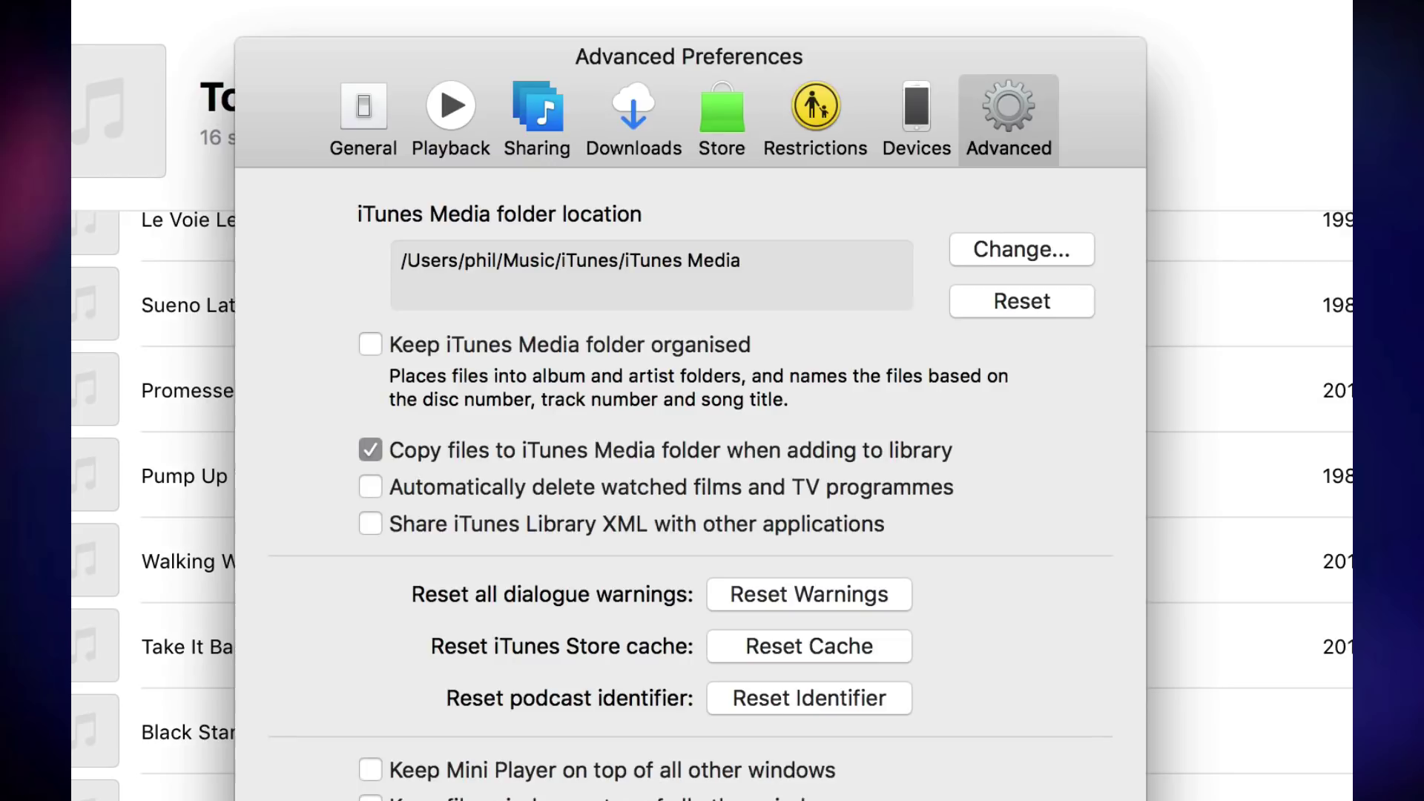
click(363, 111)
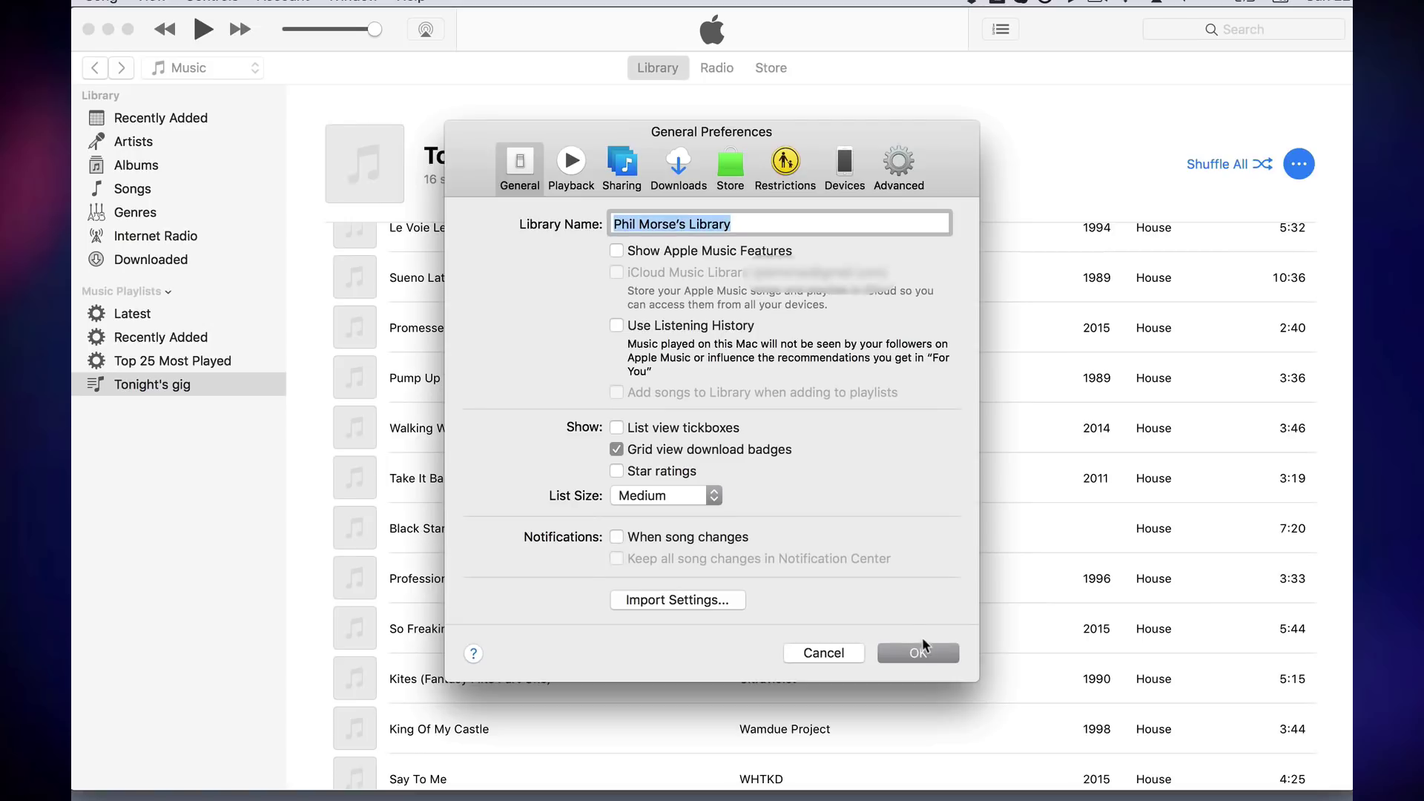
click(919, 653)
Show all Songs in the library and look through the Acapella, Ambient, Breakbeat and Chill Out tracks
click(182, 193)
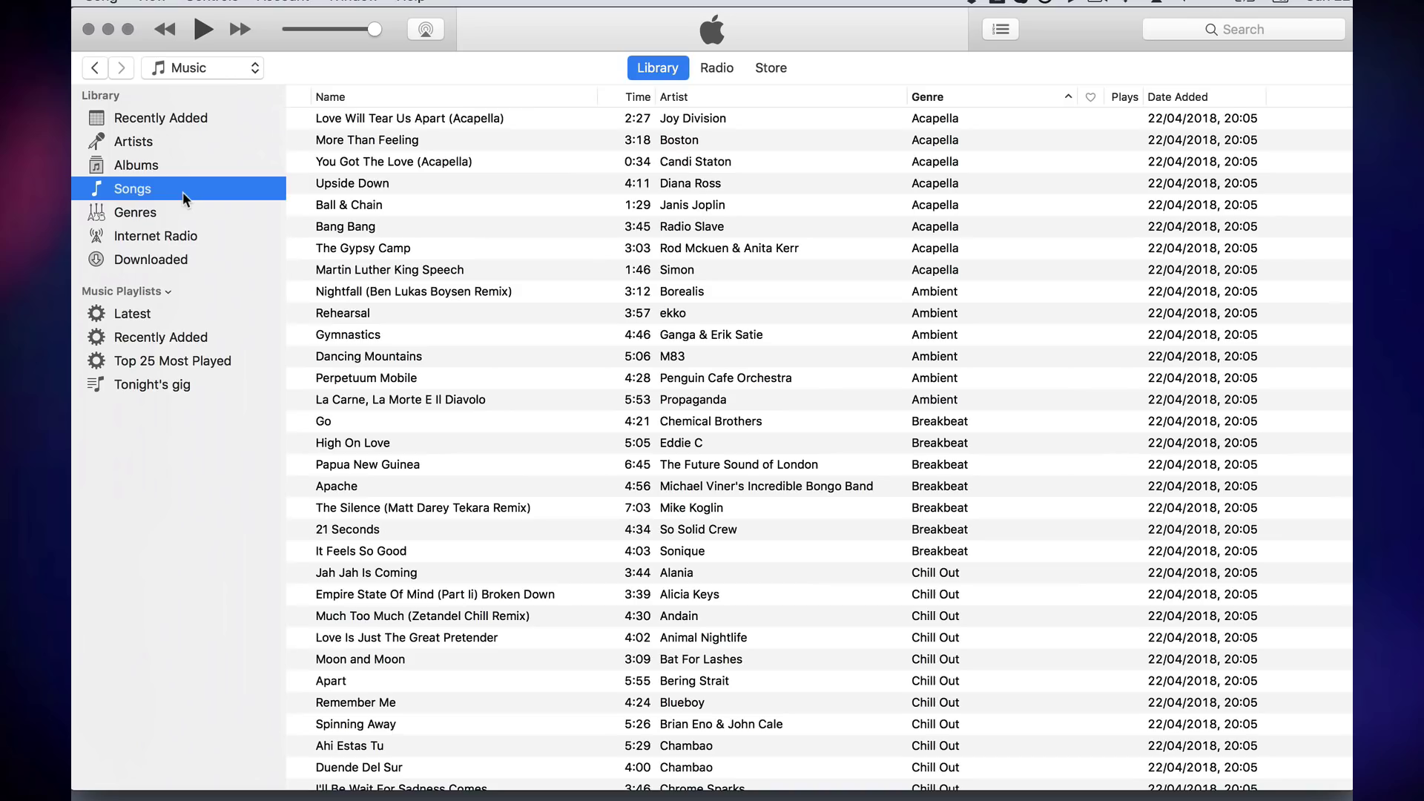
scroll(726, 489, down, 20)
scroll(725, 488, up, 15)
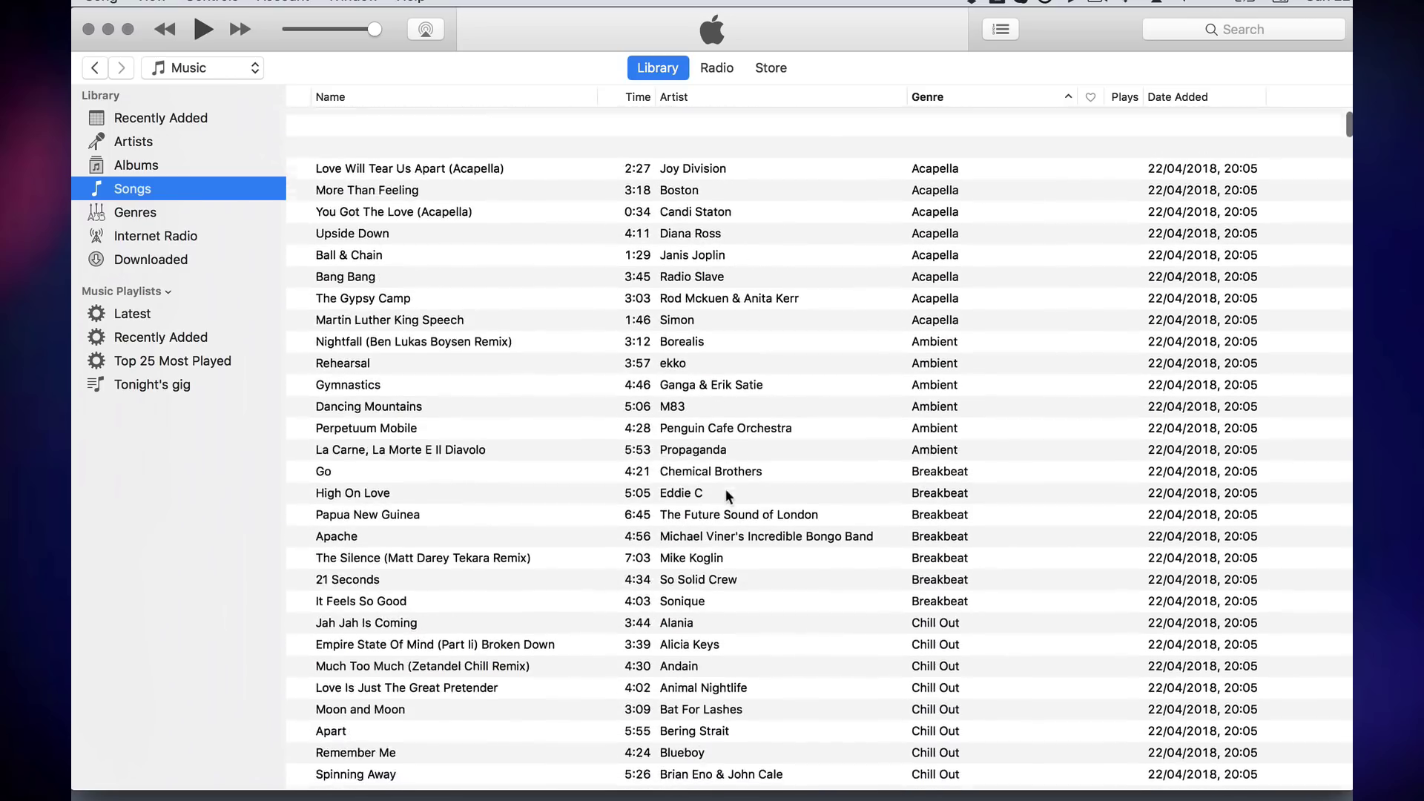
scroll(726, 488, down, 2)
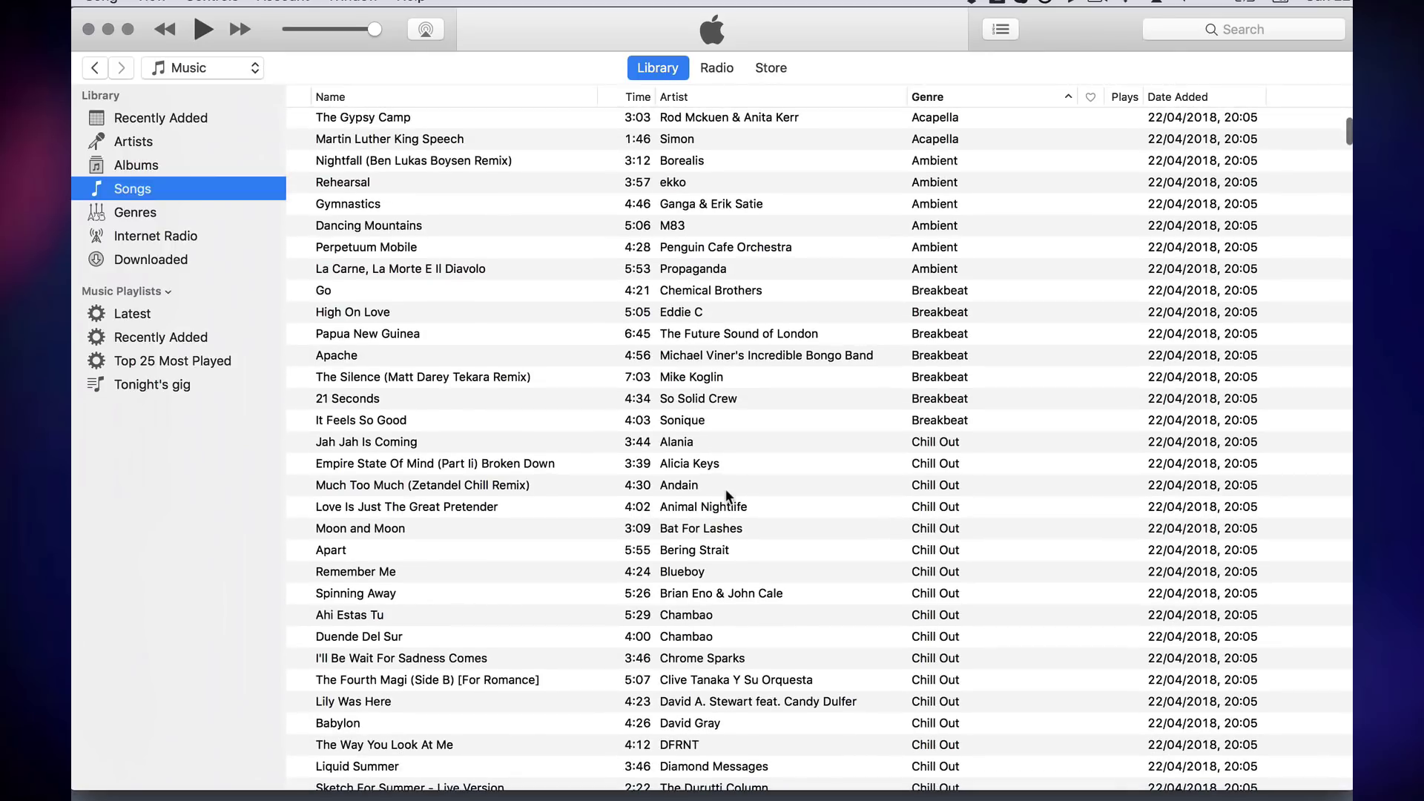
scroll(725, 488, down, 6)
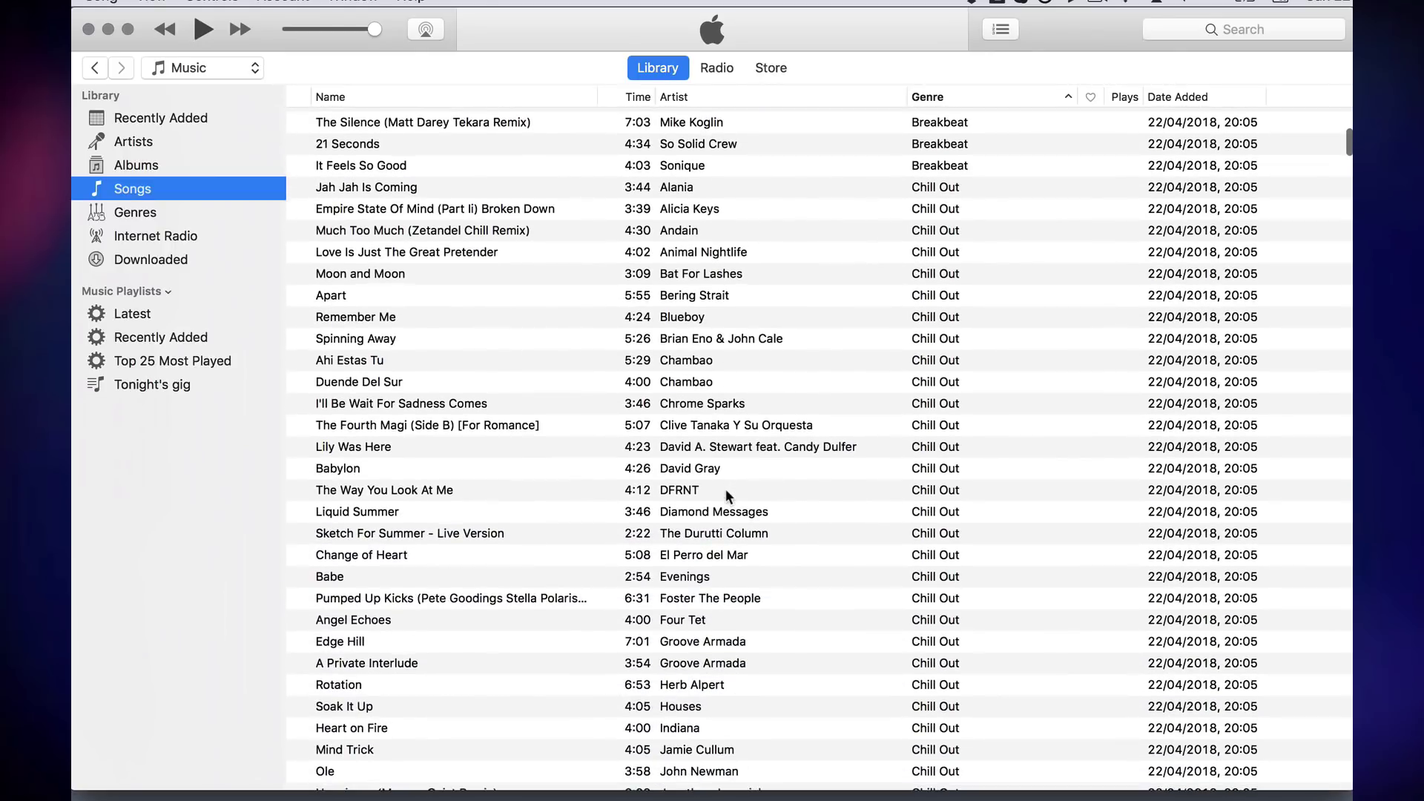
scroll(726, 490, down, 4)
scroll(726, 491, up, 13)
scroll(725, 490, down, 12)
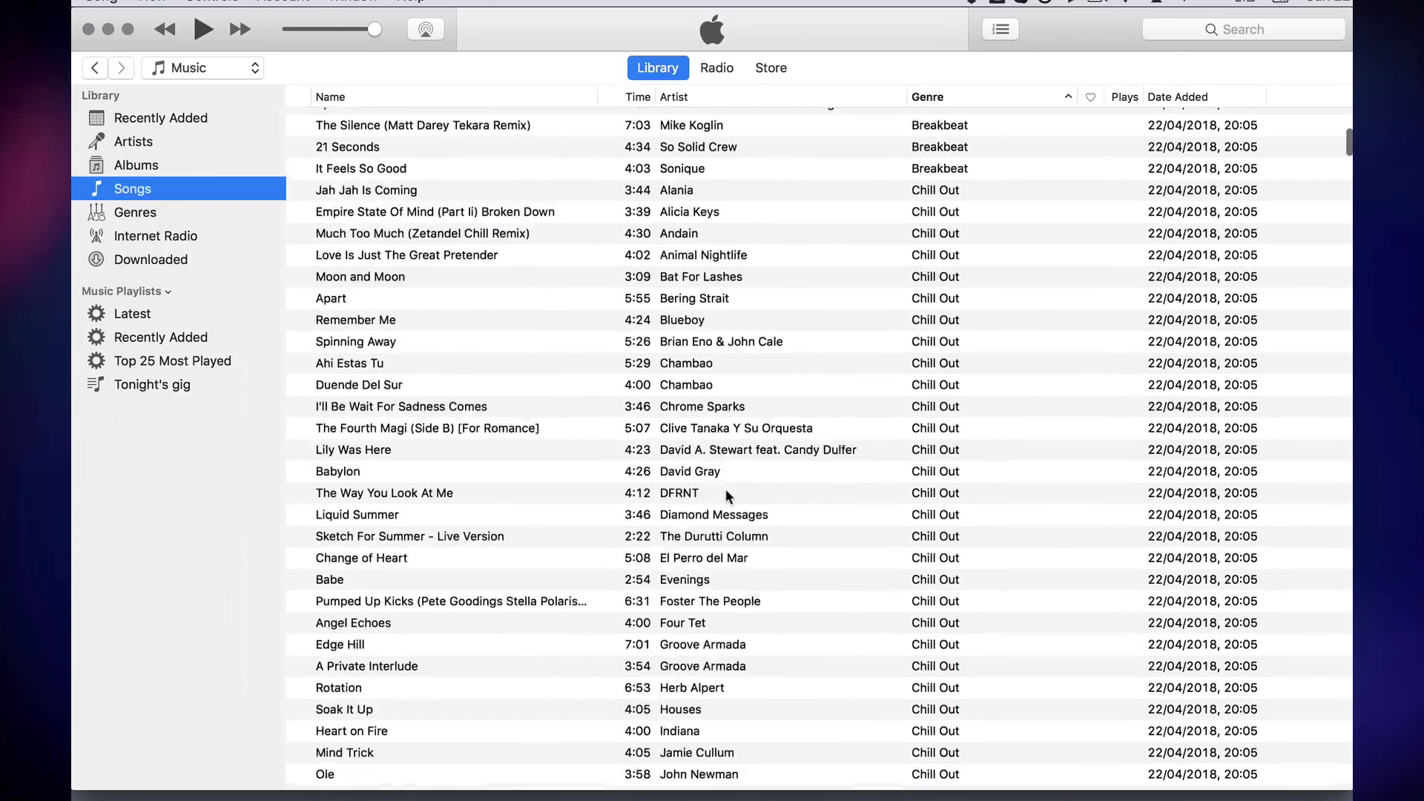
scroll(727, 496, down, 3)
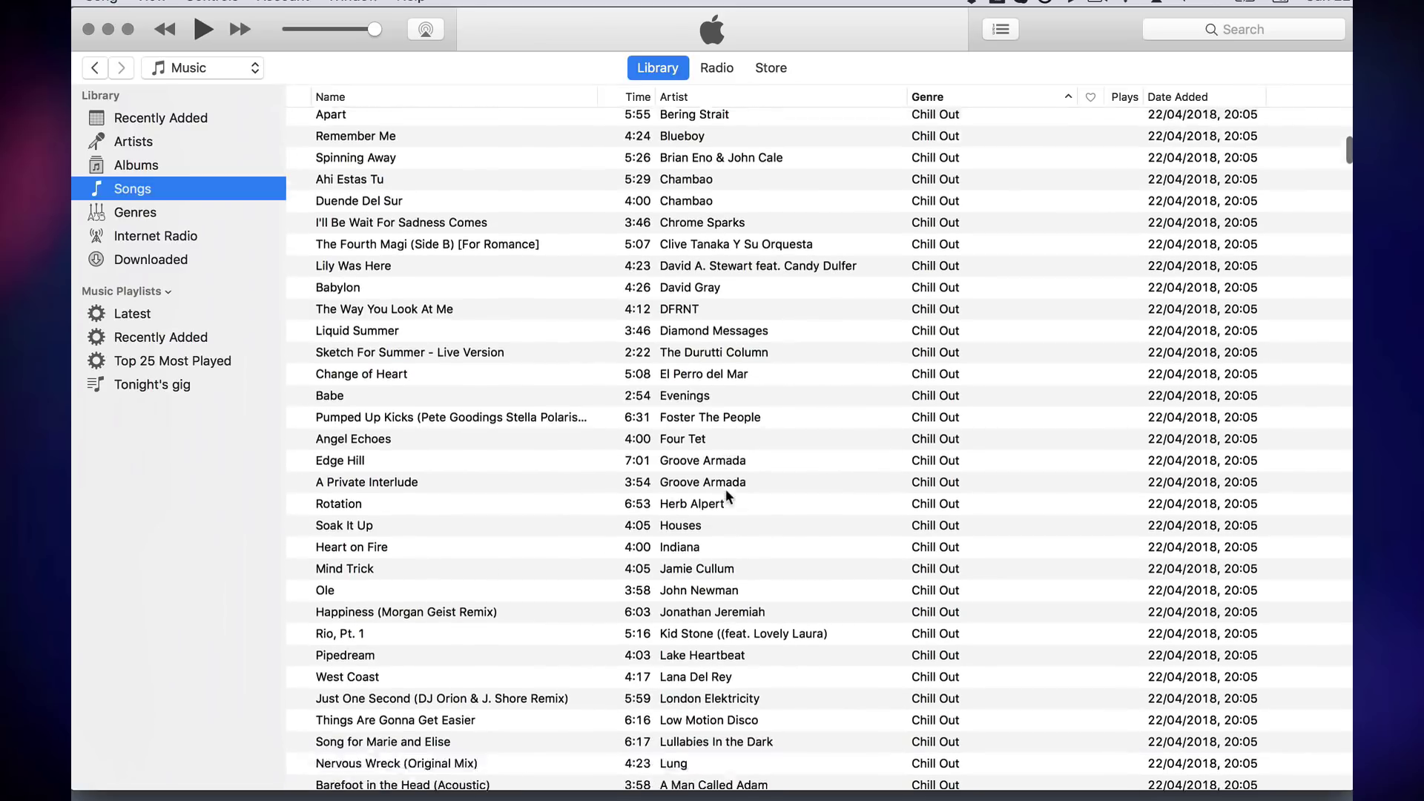
scroll(727, 496, down, 10)
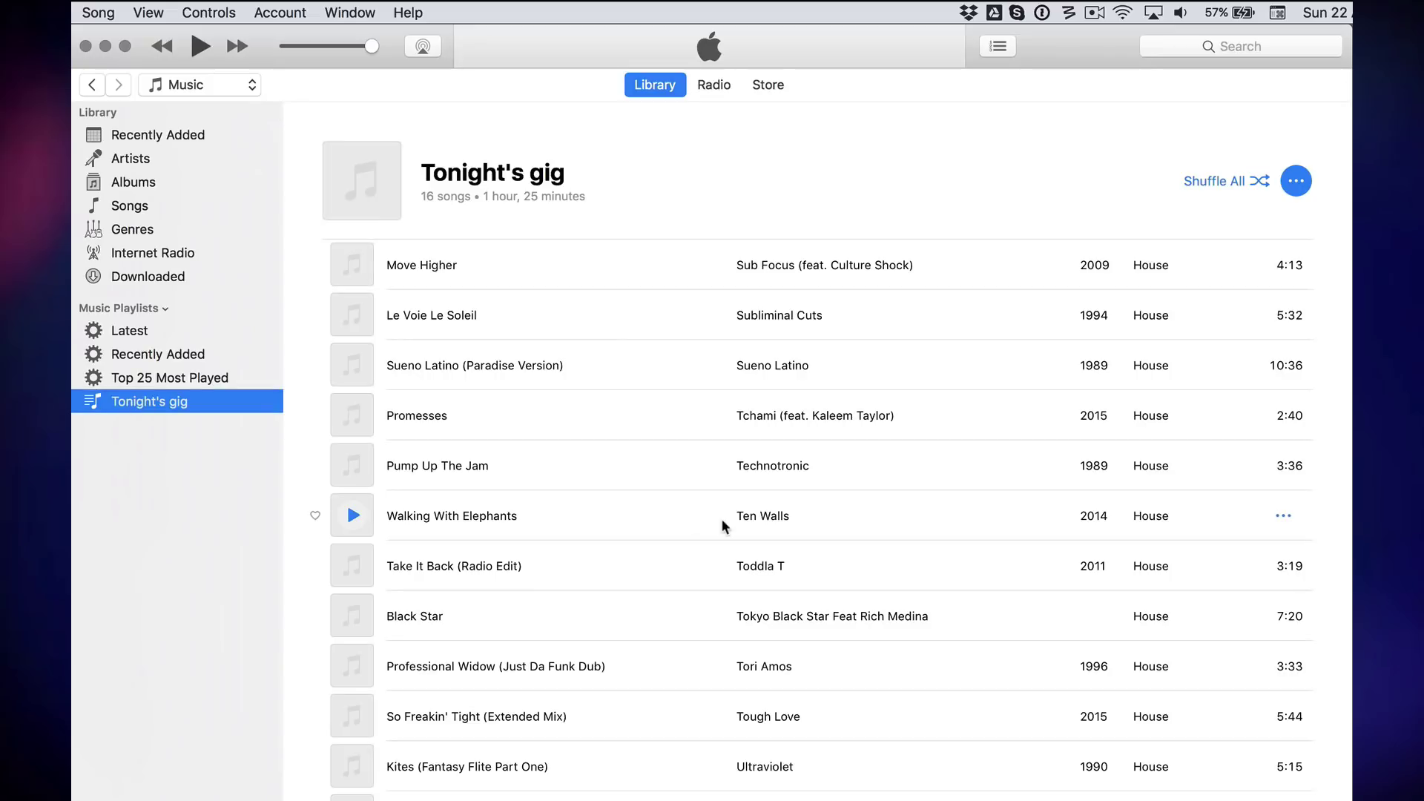
Copy all songs of the Tonight's gig playlist into the My iTunes Music folder on the desktop
scroll(721, 519, down, 5)
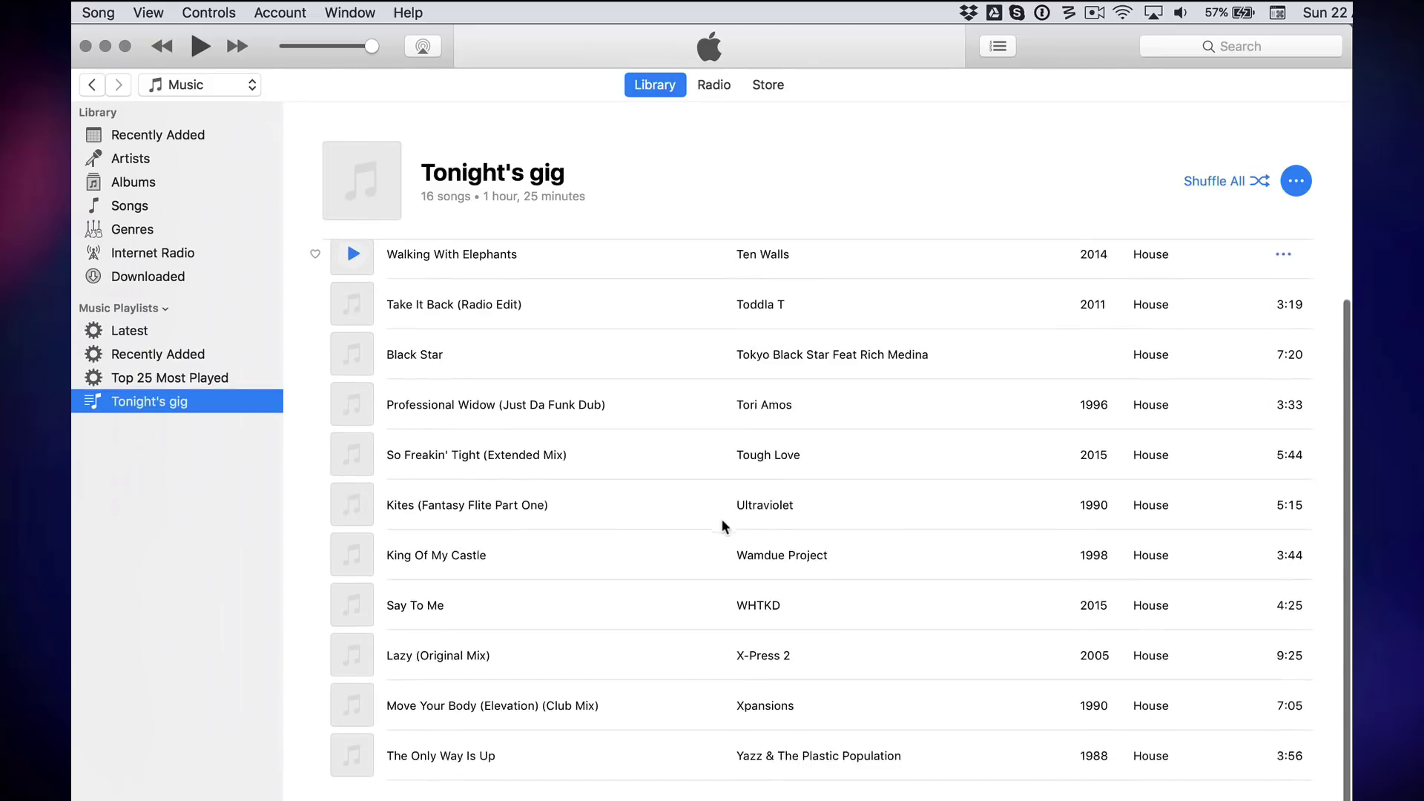
scroll(722, 518, up, 1)
click(723, 523)
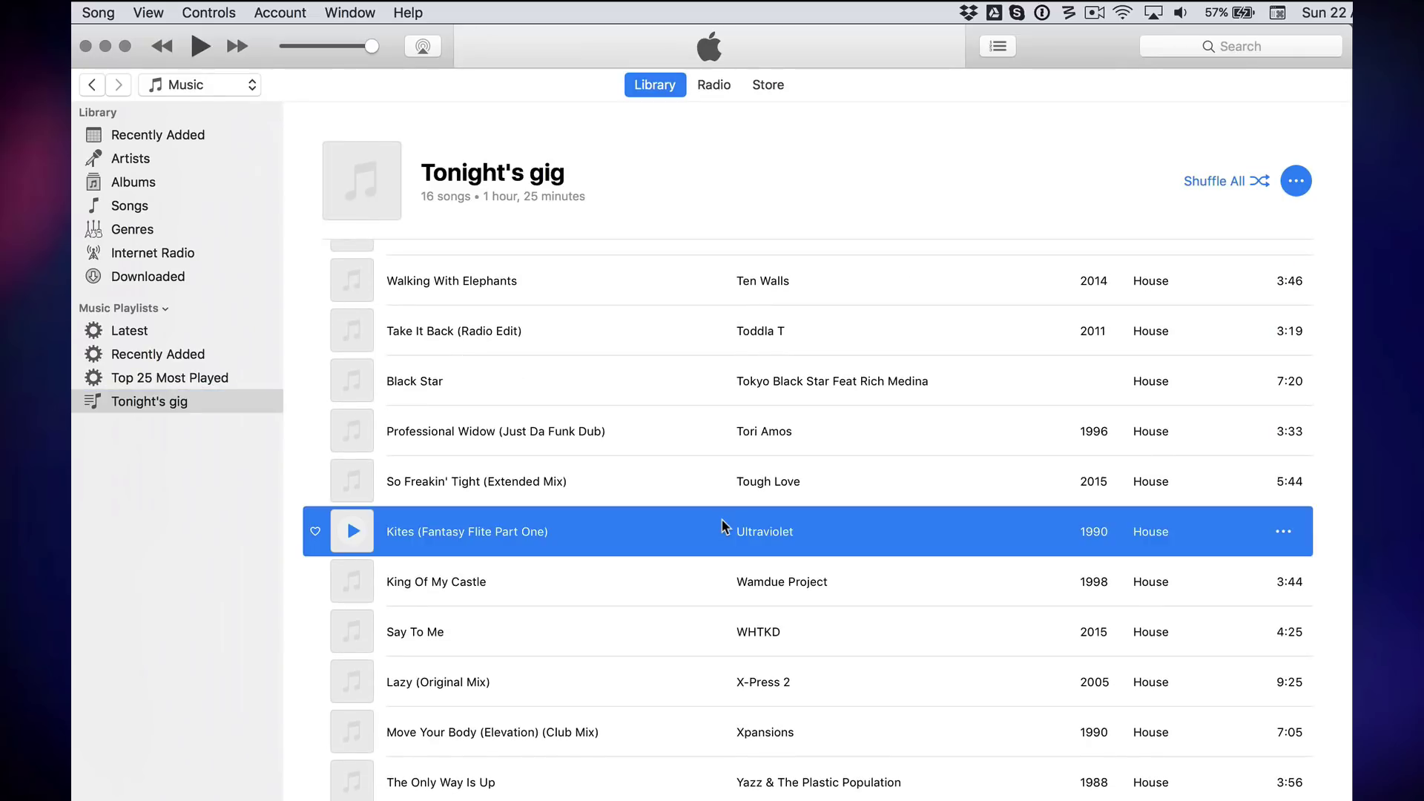
key(super+a)
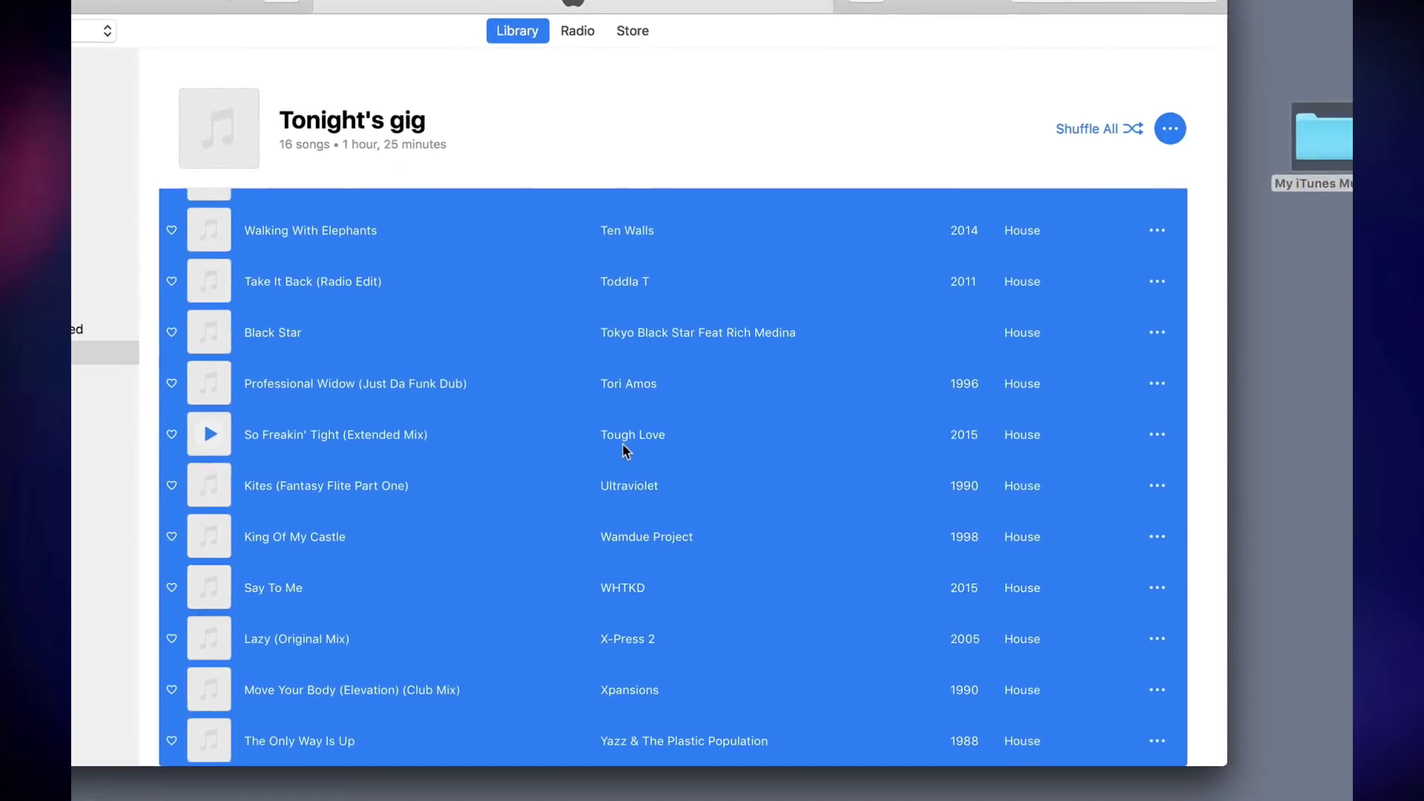
drag(760, 493, 979, 366)
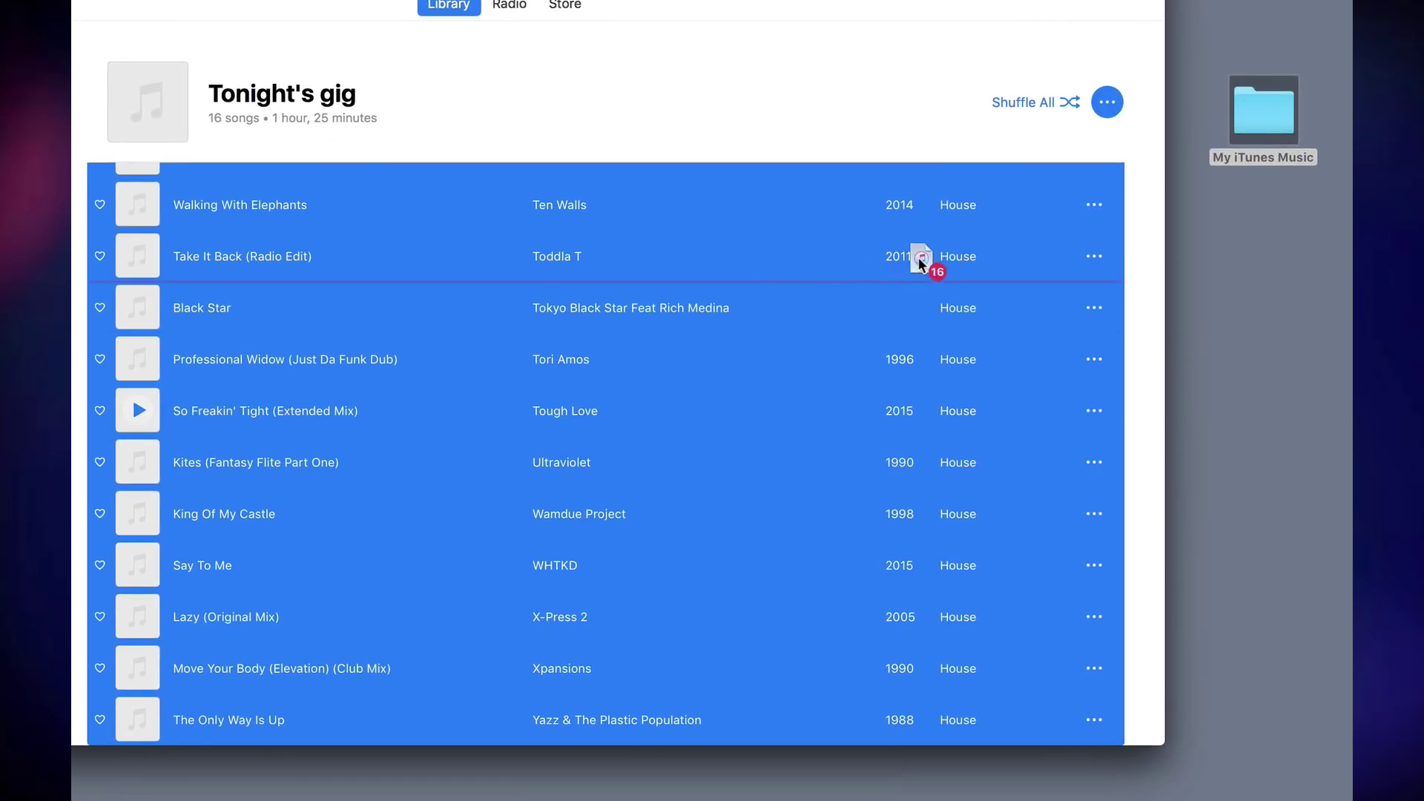
drag(1239, 119, 1268, 123)
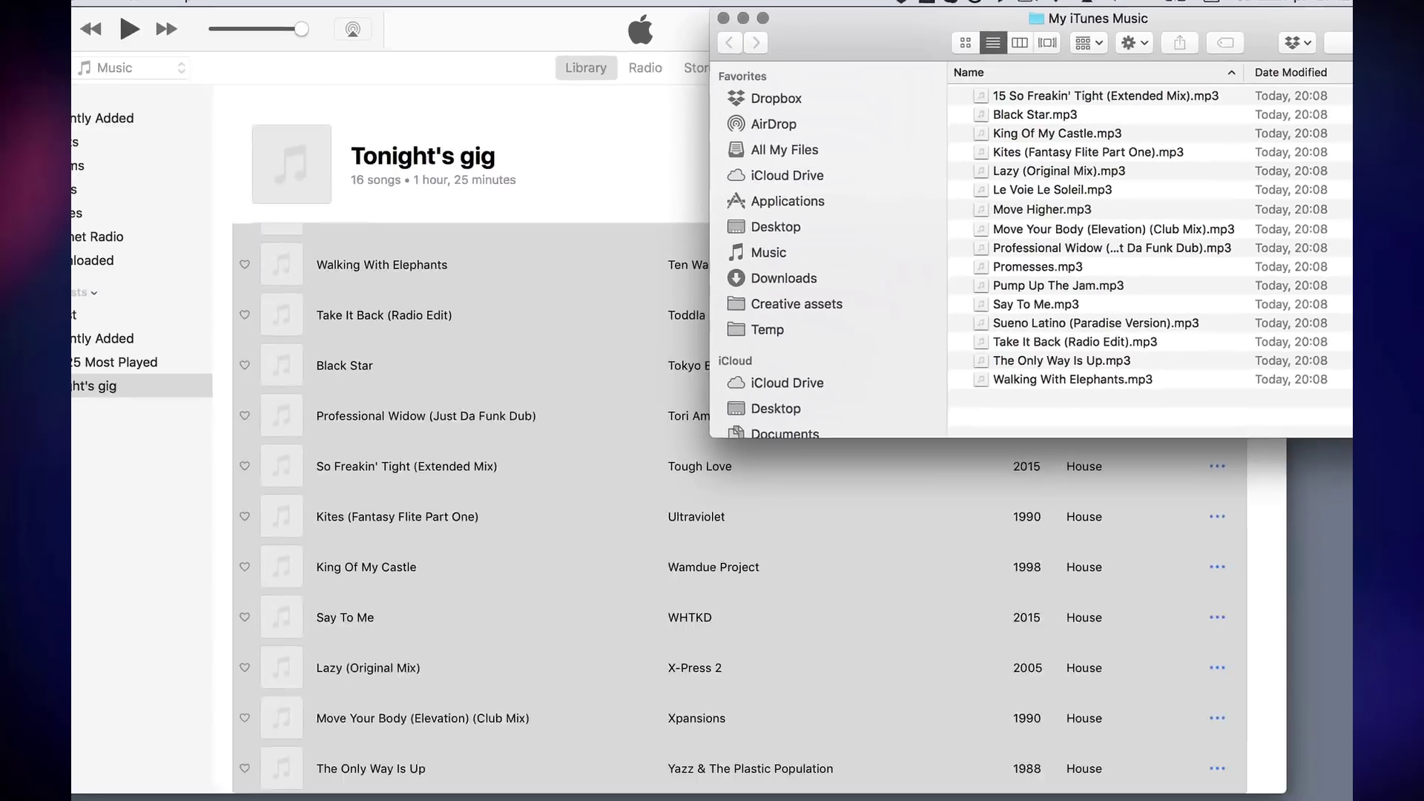
Return to the full Songs list in iTunes and browse it from its beginning through to the R&B/Soul tracks
click(152, 175)
click(152, 175)
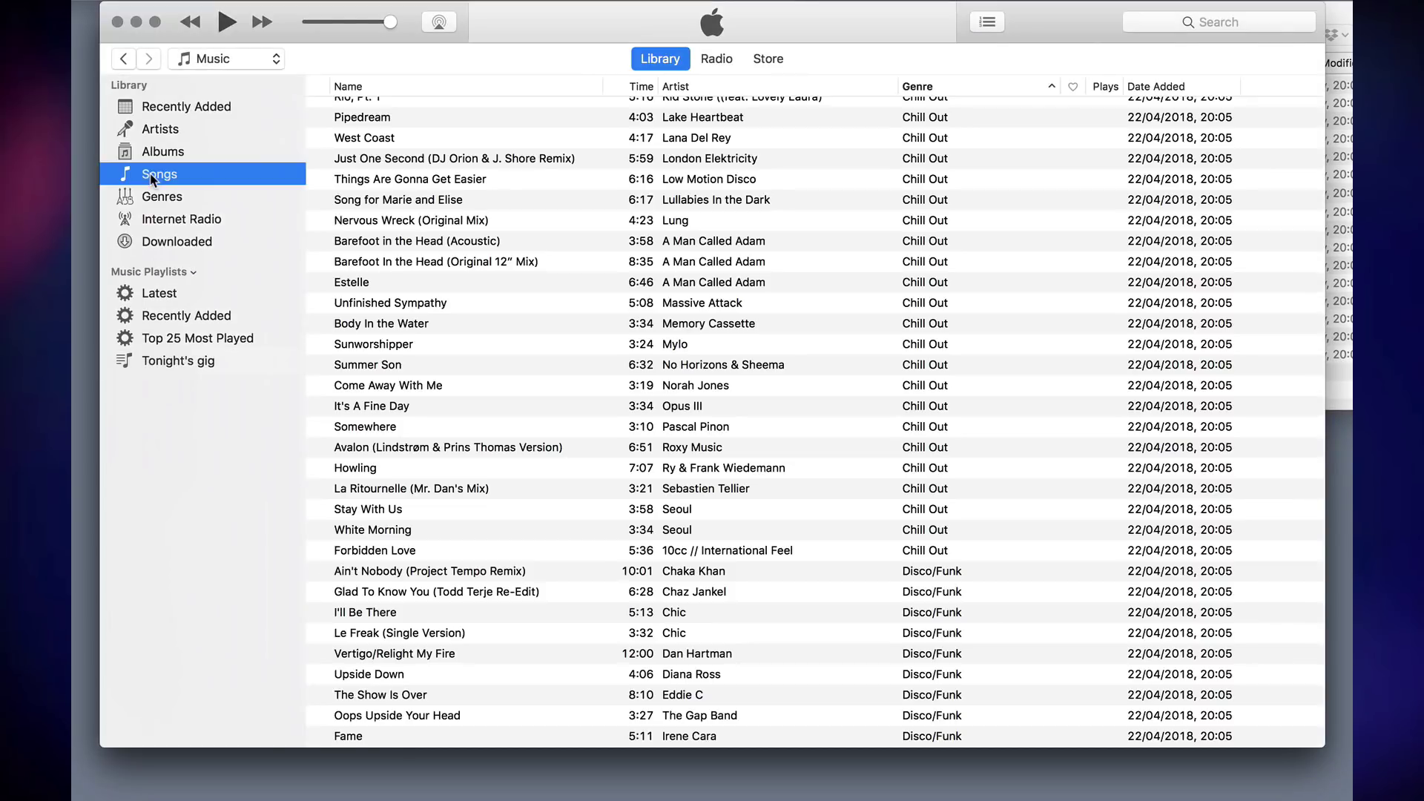
scroll(715, 519, up, 15)
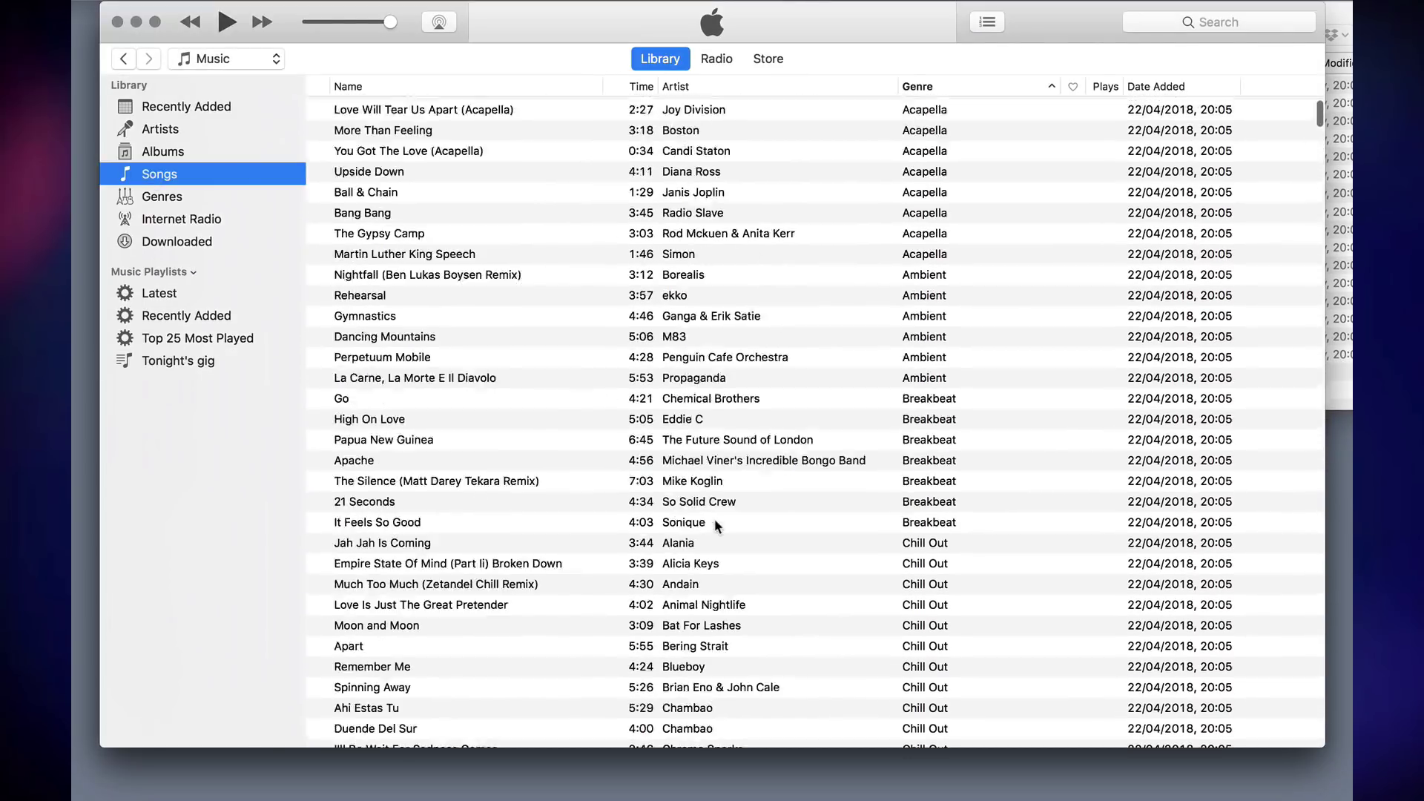
scroll(715, 522, down, 20)
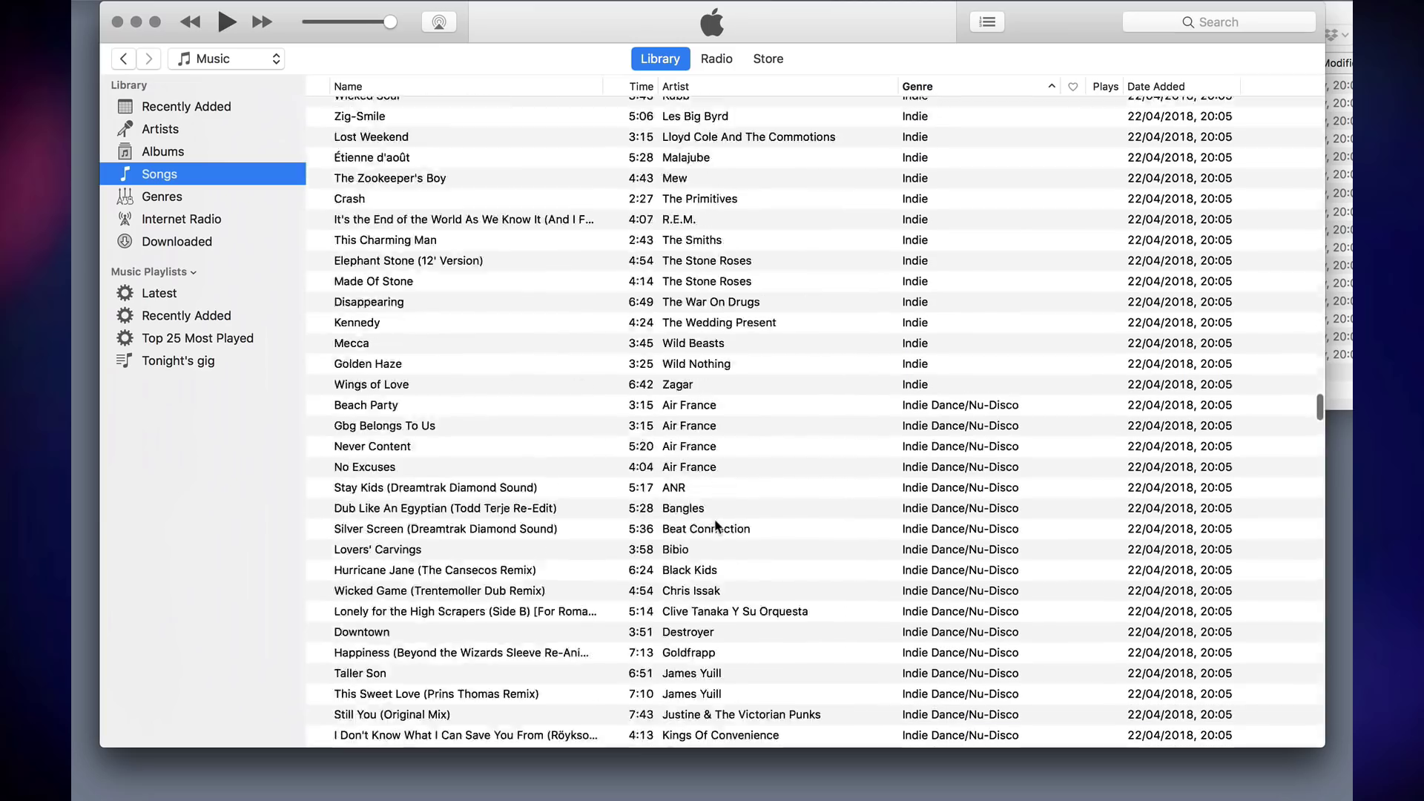
scroll(715, 523, down, 20)
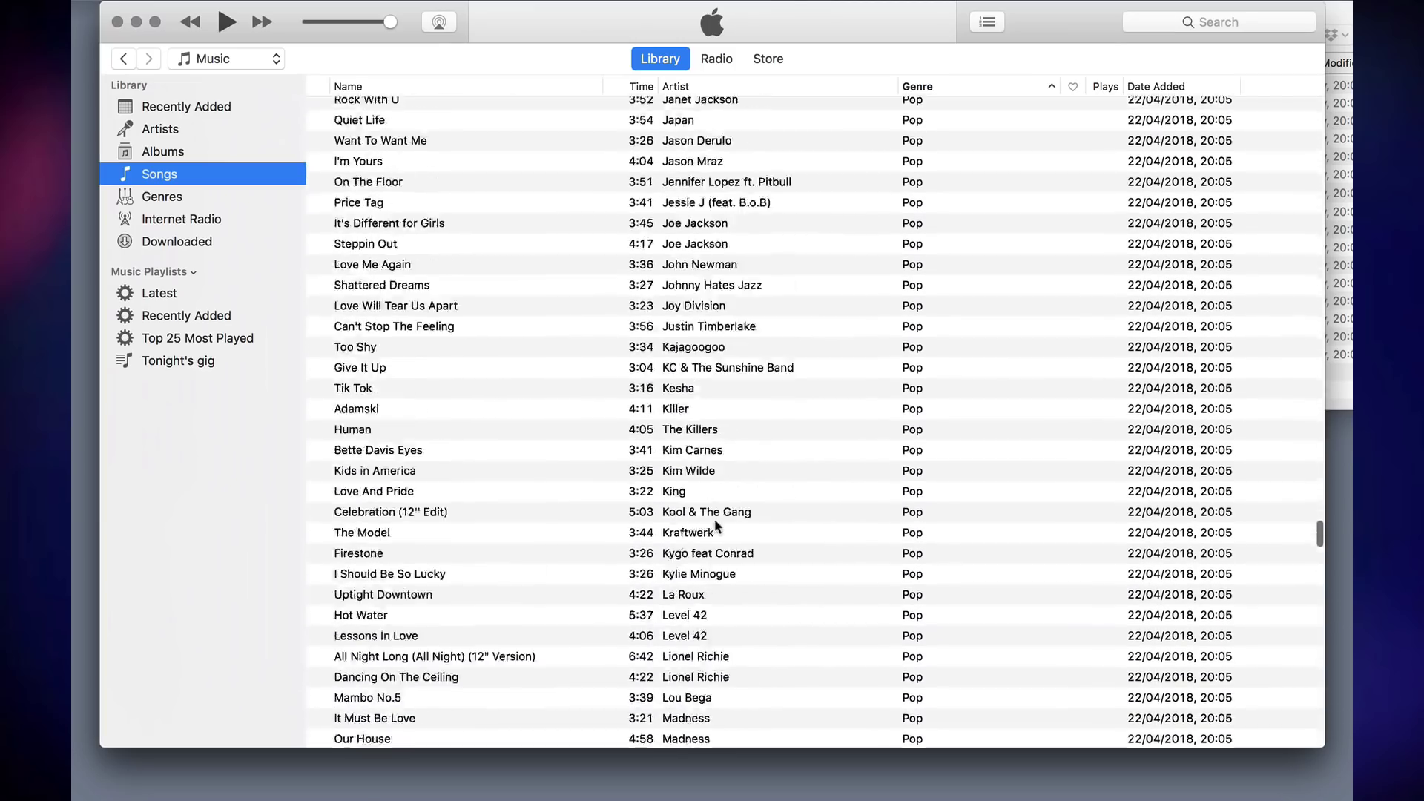
scroll(717, 525, down, 20)
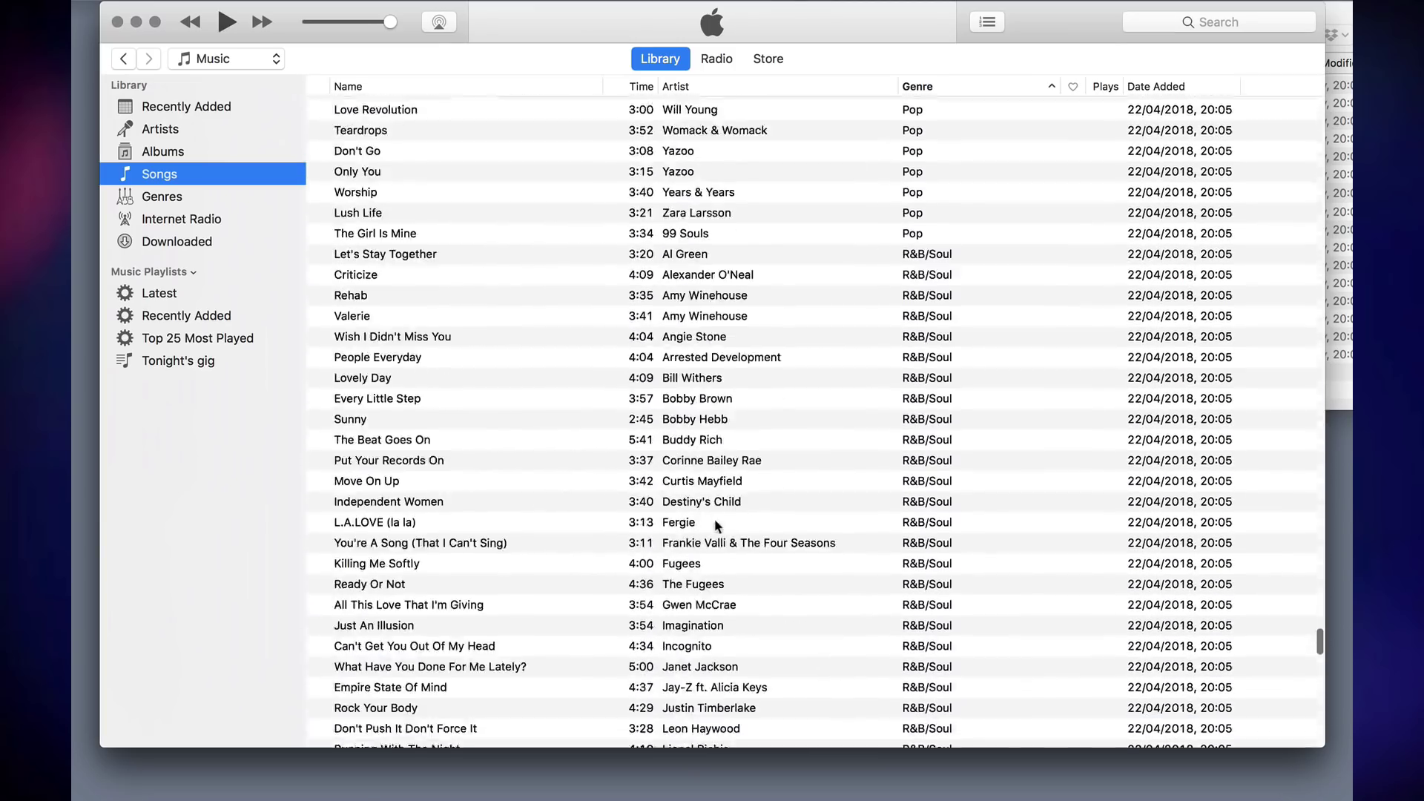